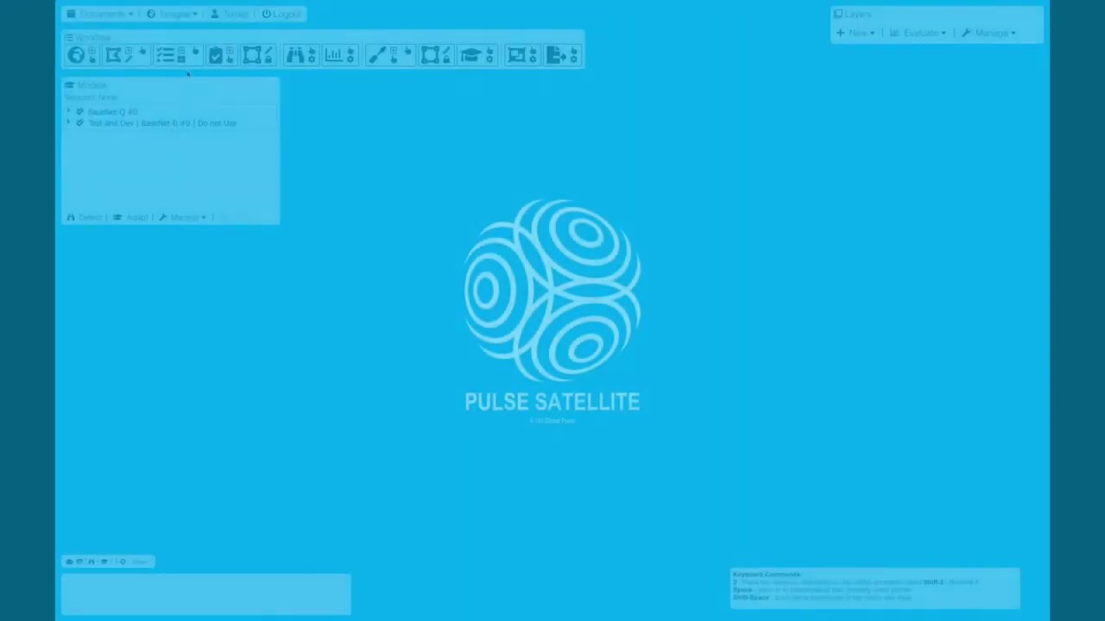
Rename the untitled document as Demo 3
click(604, 14)
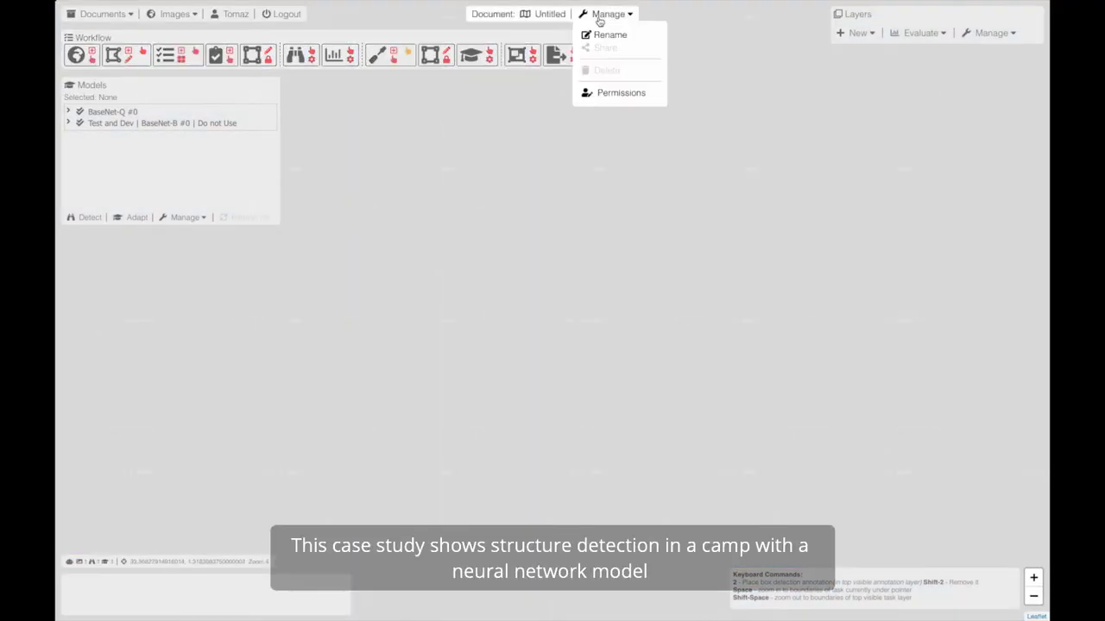
click(606, 34)
text(Demo 3)
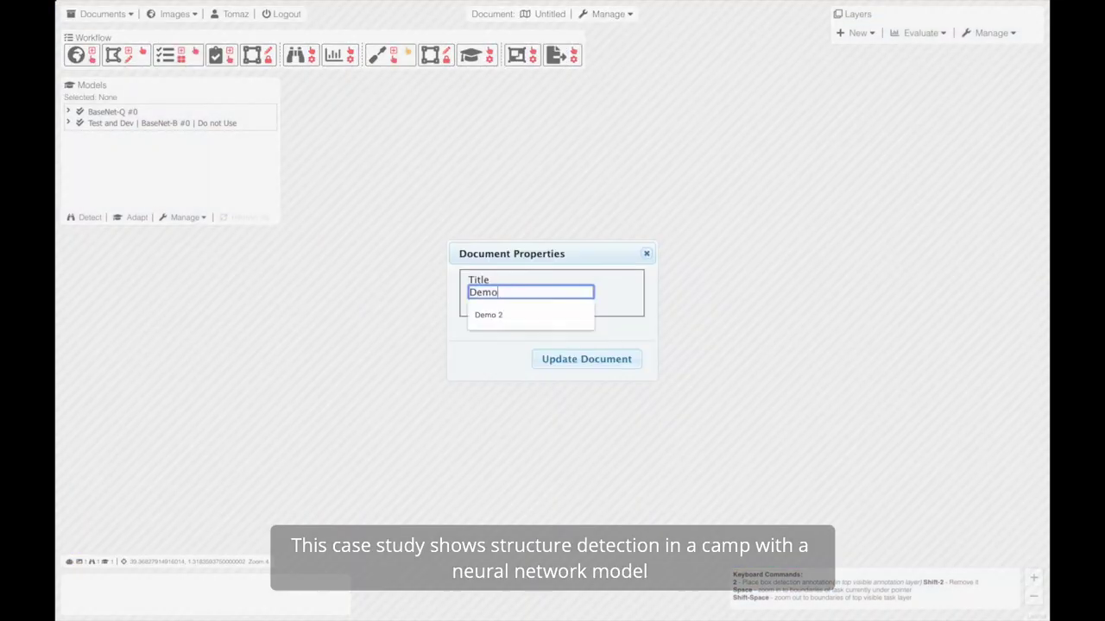
click(595, 359)
click(103, 14)
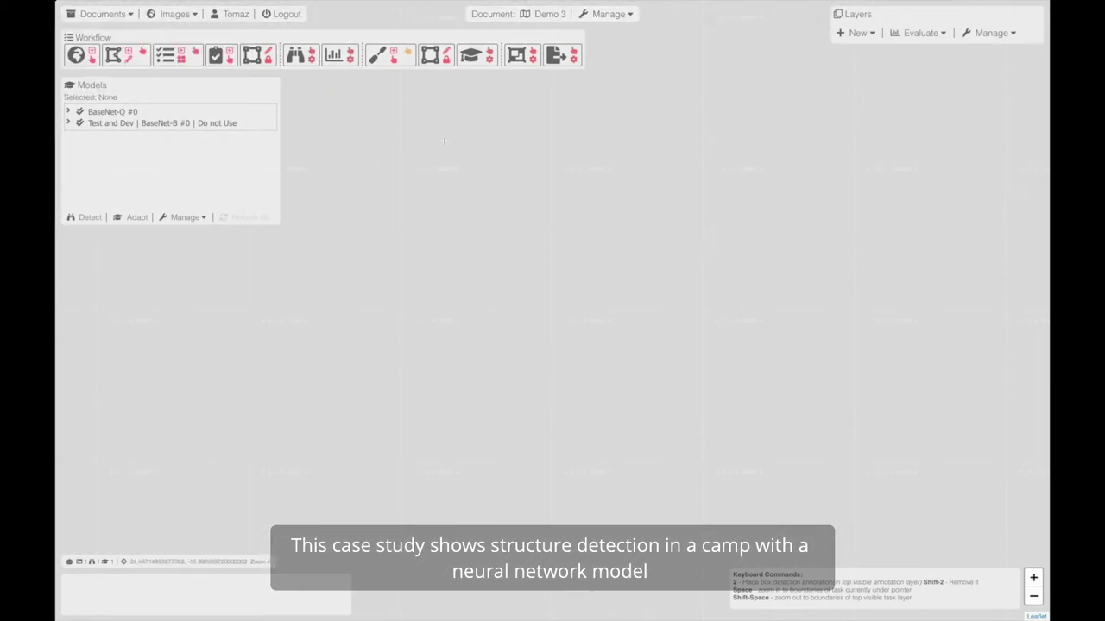
Create a base map layer titled OSM Base
click(857, 33)
click(869, 51)
text(OSM)
key(Down)
key(Down)
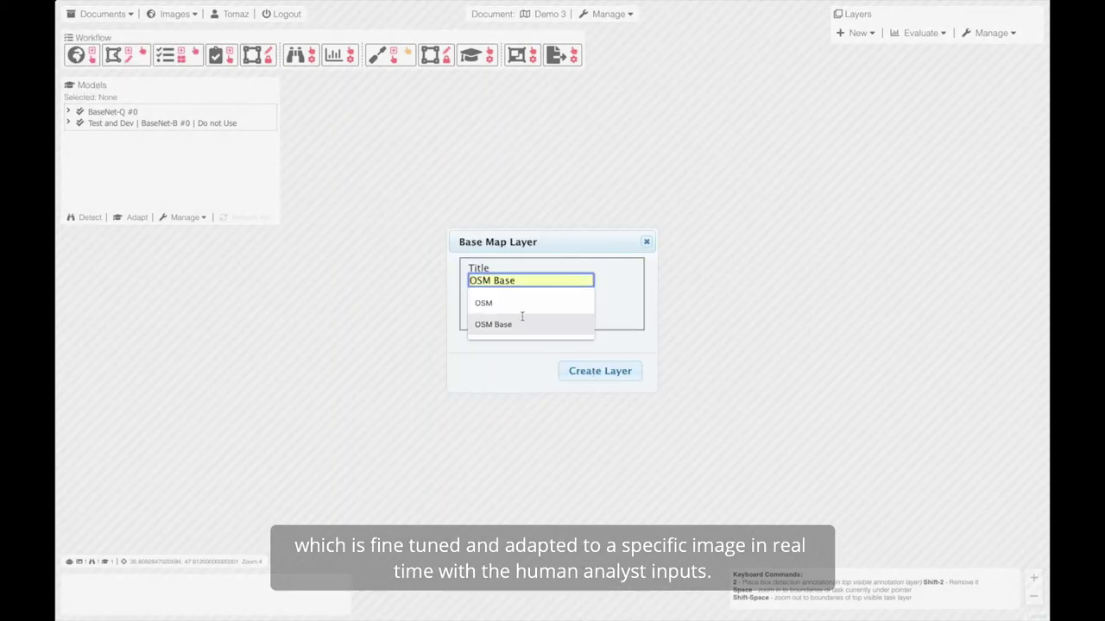
click(600, 370)
drag(770, 131, 500, 264)
Add the uploaded satellite image azraq-2016-06-30.tif to the map as an imagery layer
click(175, 14)
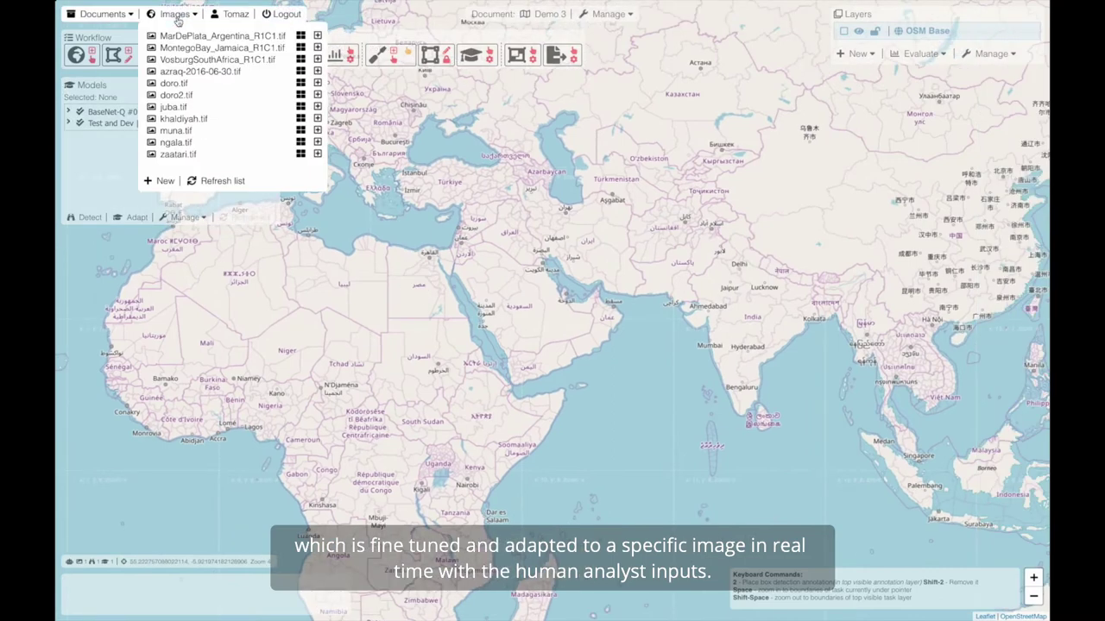
click(302, 70)
click(618, 401)
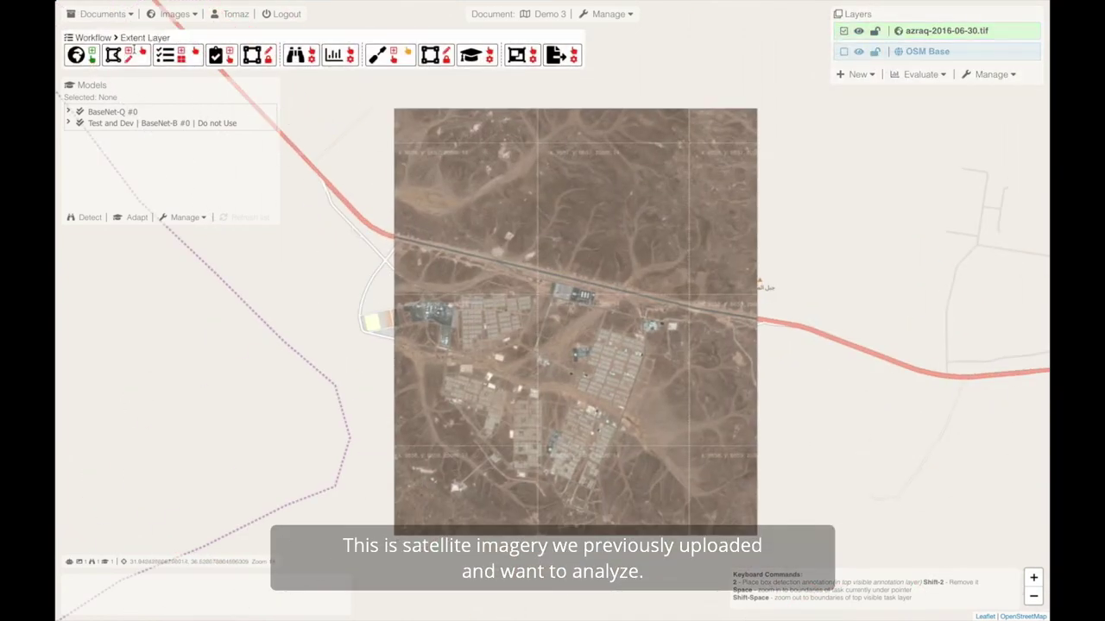
Create an extent layer titled Extent #1 for the camp area
scroll(482, 354, up, 2)
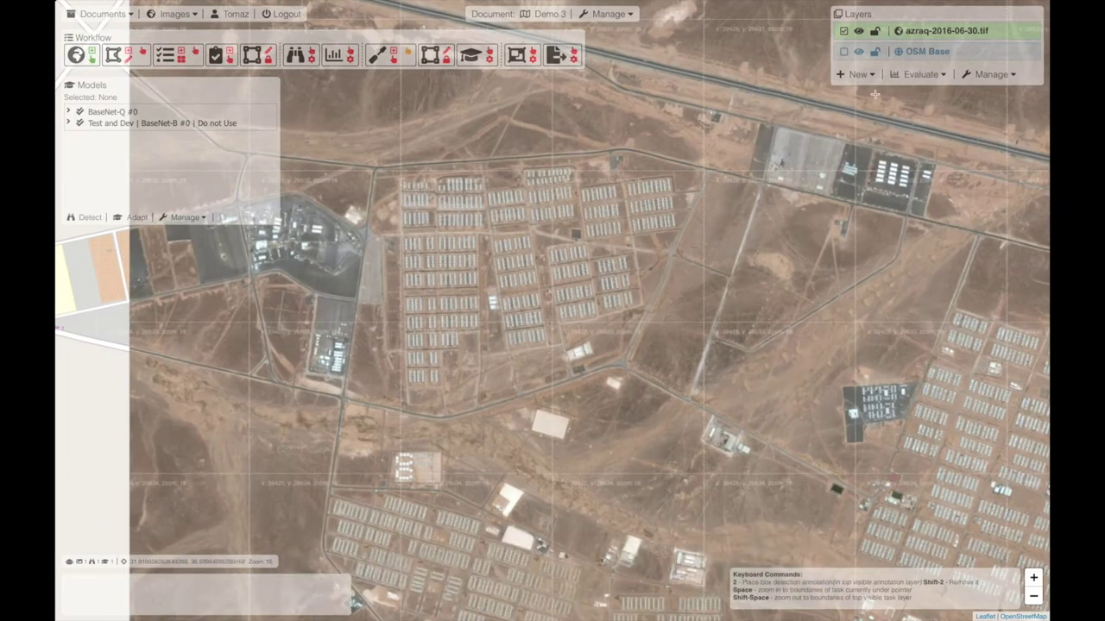
click(856, 74)
click(869, 176)
double_click(489, 262)
text(Ex)
click(490, 305)
click(592, 388)
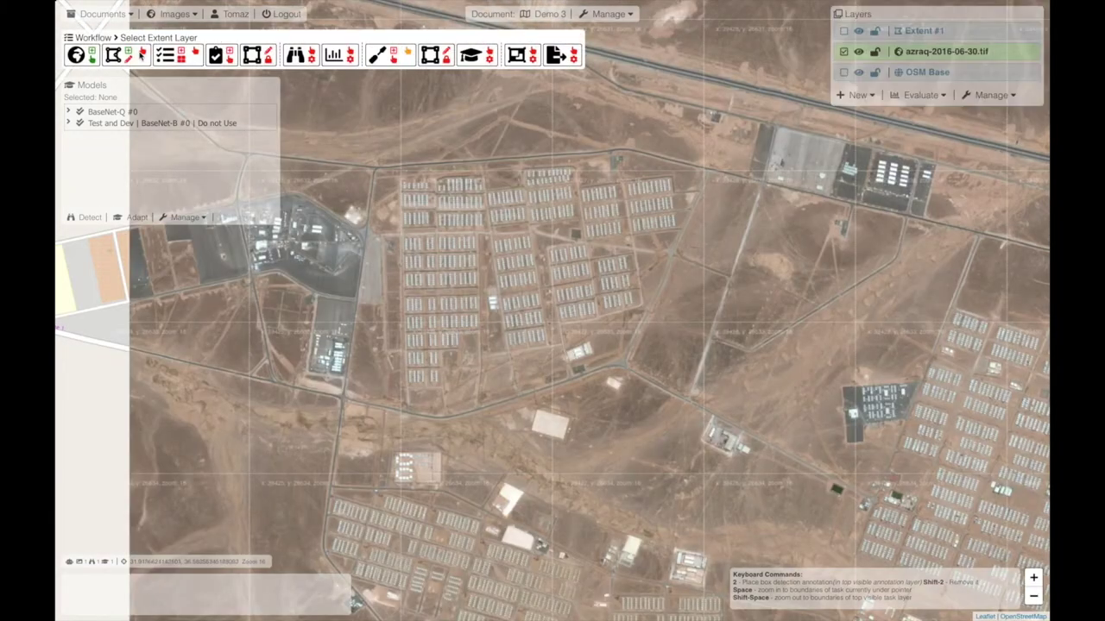
Select the Extent #1 layer and draw a six-vertex polygon along the roads enclosing the northern camp block
click(127, 67)
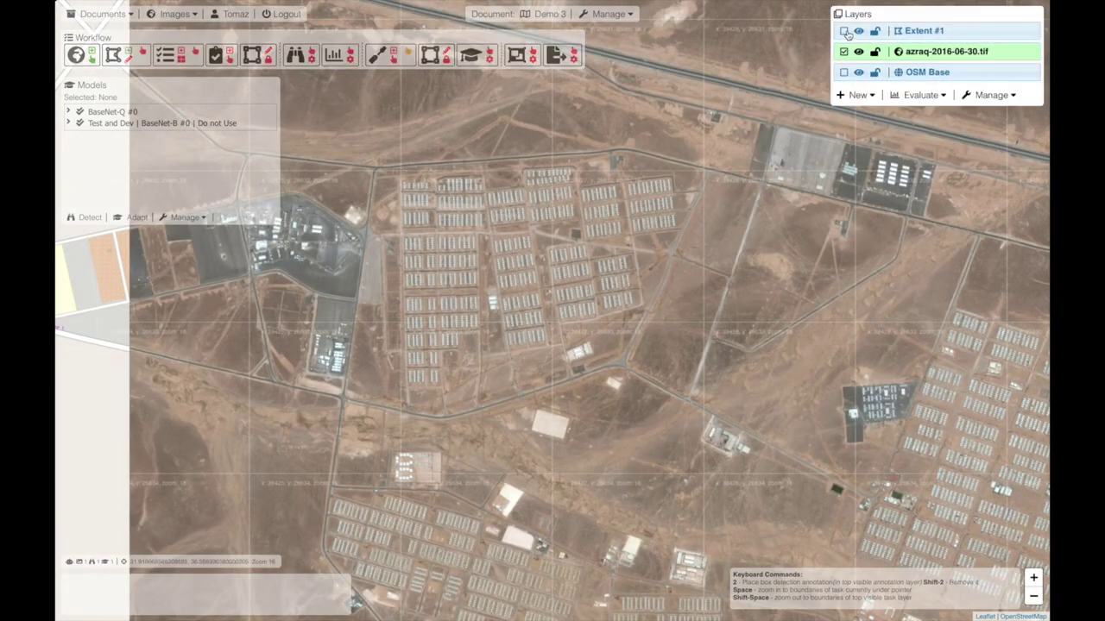
right_click(378, 167)
click(414, 184)
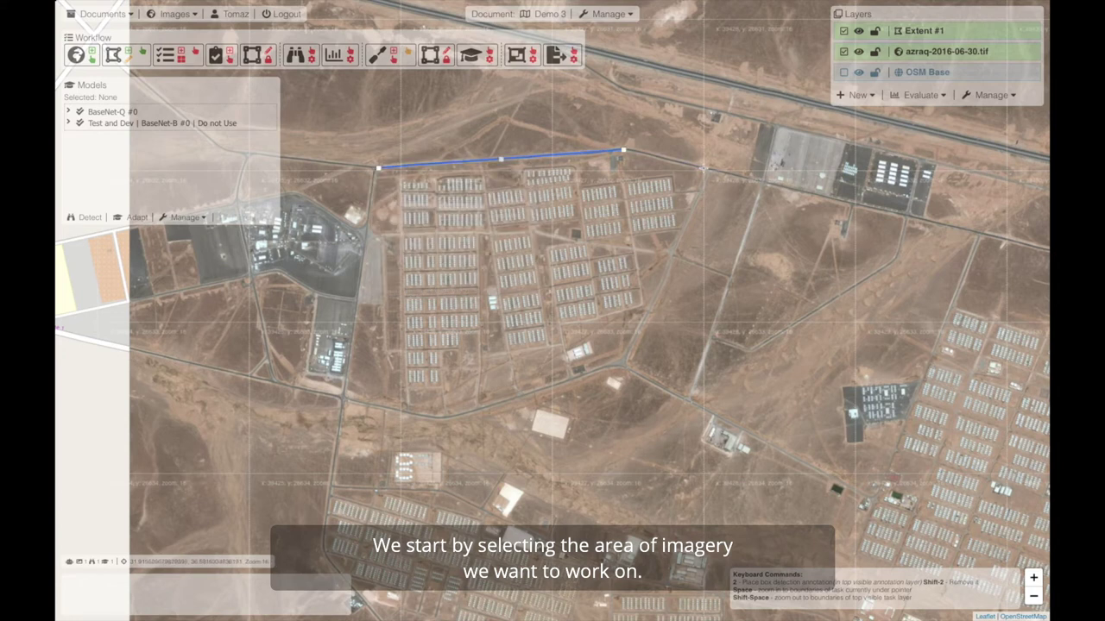
click(622, 365)
click(442, 420)
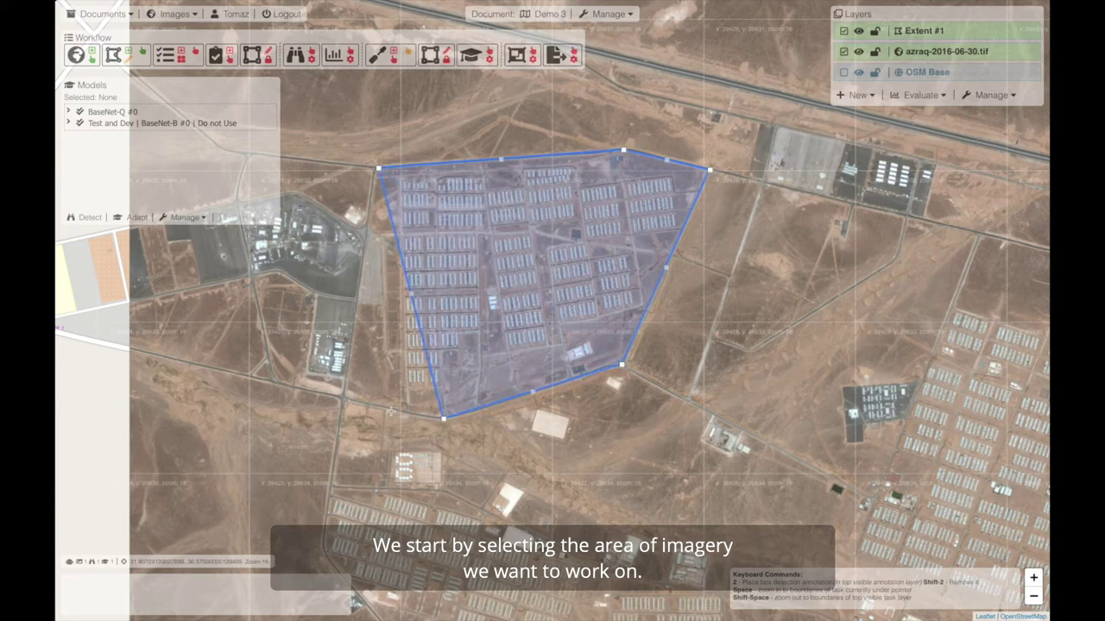
click(342, 399)
click(343, 399)
click(551, 597)
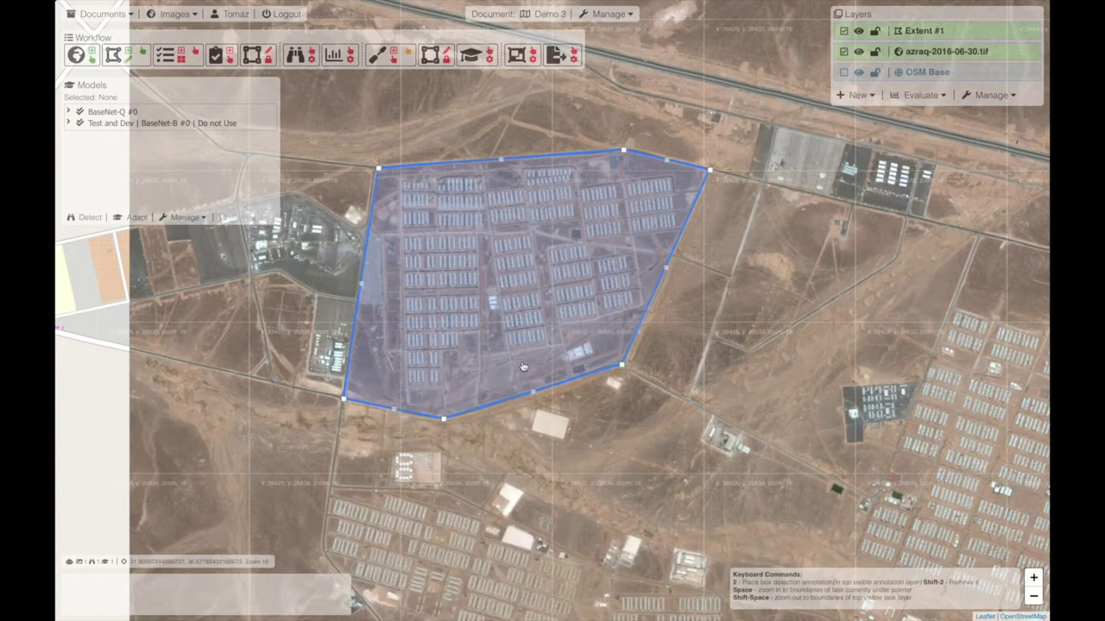
Create a tasks layer titled Task Tiles
click(867, 96)
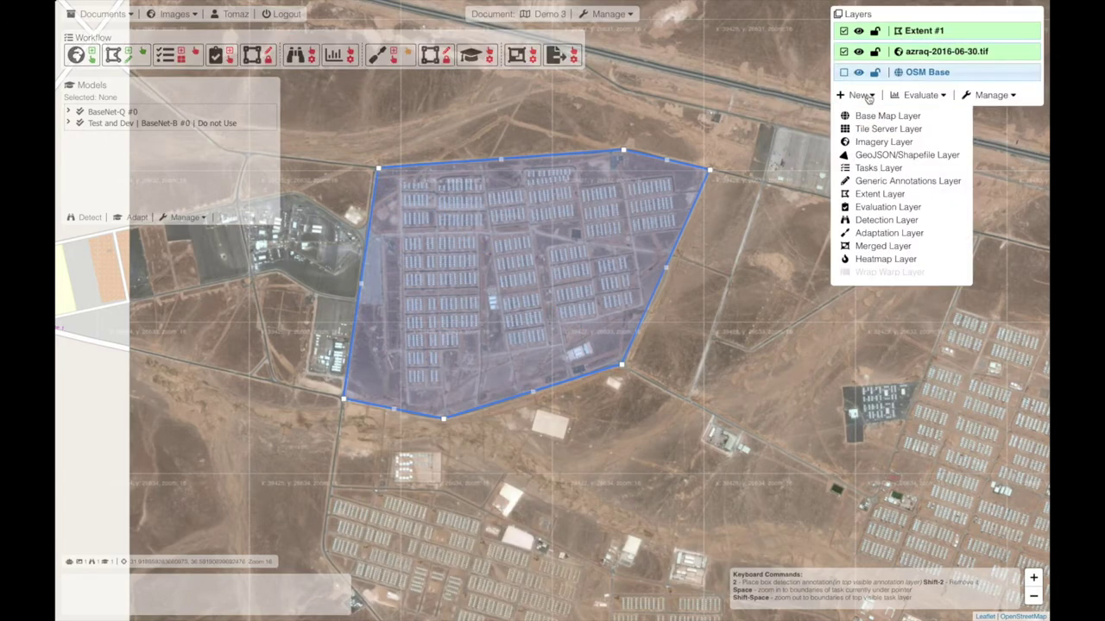
click(871, 165)
double_click(513, 275)
text(Task Tiles)
click(531, 321)
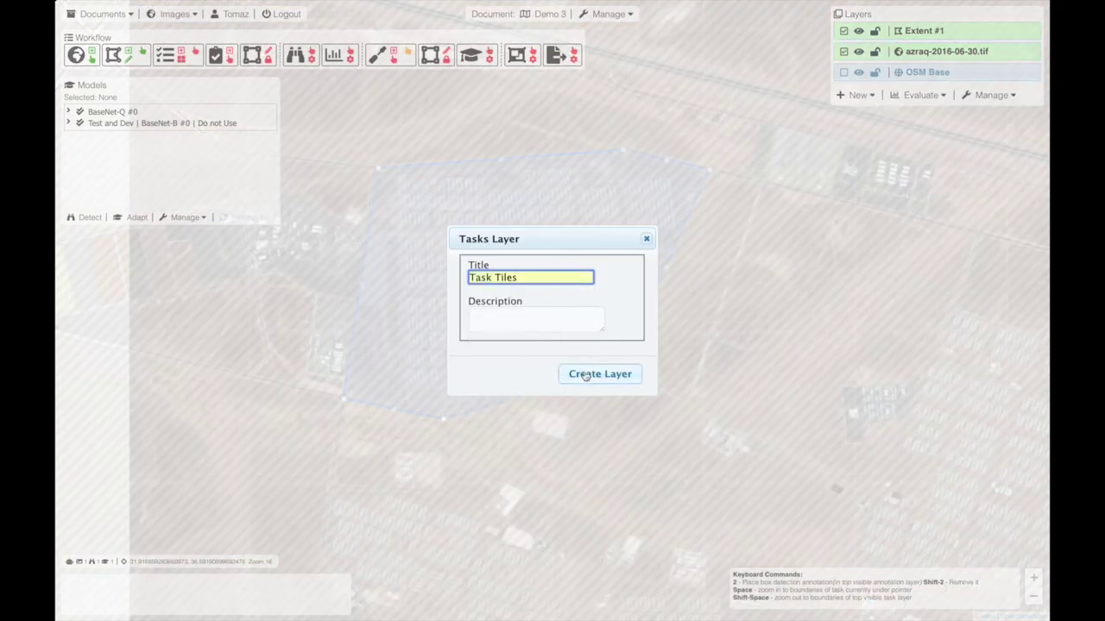
click(584, 374)
Retitle the Task Tiles layer as Tasks
click(926, 31)
click(522, 277)
key(BackSpace)
key(BackSpace)
key(BackSpace)
key(BackSpace)
key(BackSpace)
key(BackSpace)
text(s)
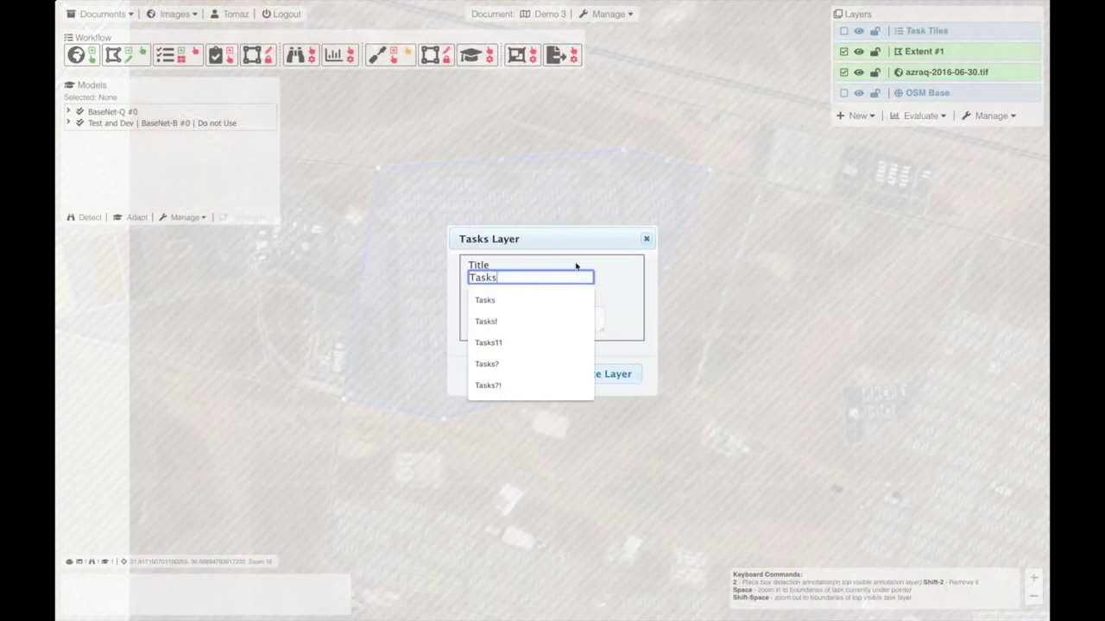
click(598, 373)
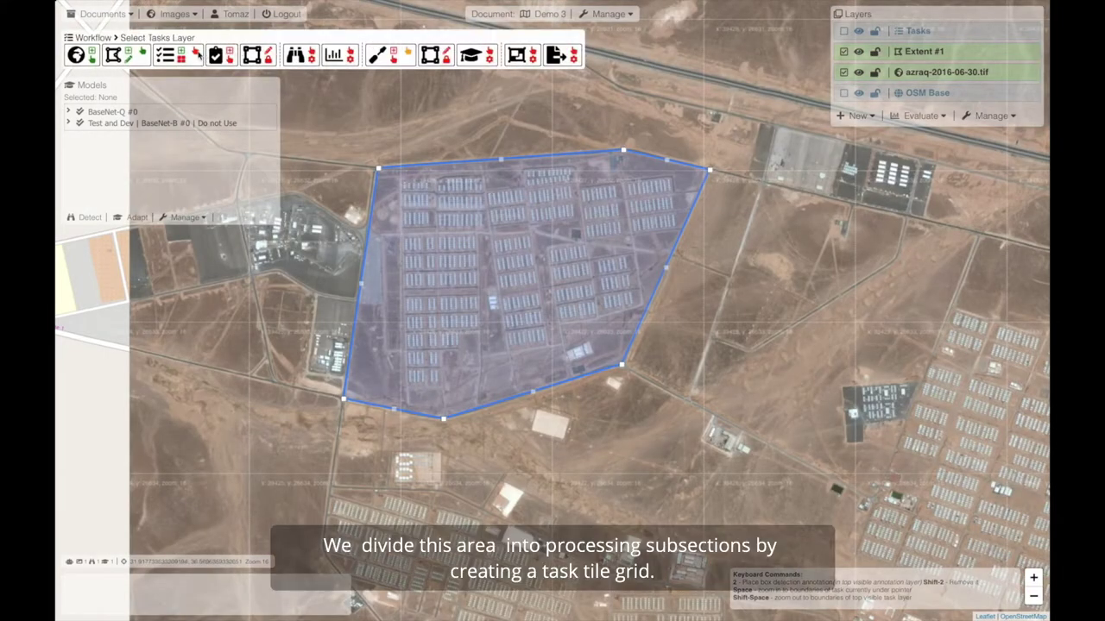
Create task tiles from the extent polygon at zoom level 18, assigned to everyone
click(469, 249)
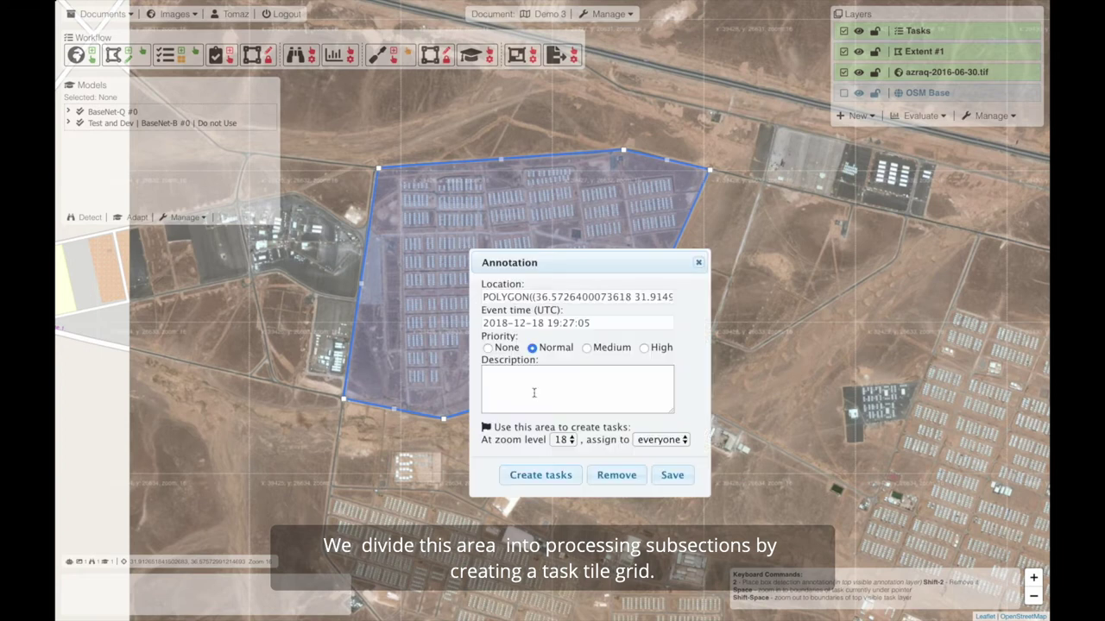
click(530, 479)
click(653, 71)
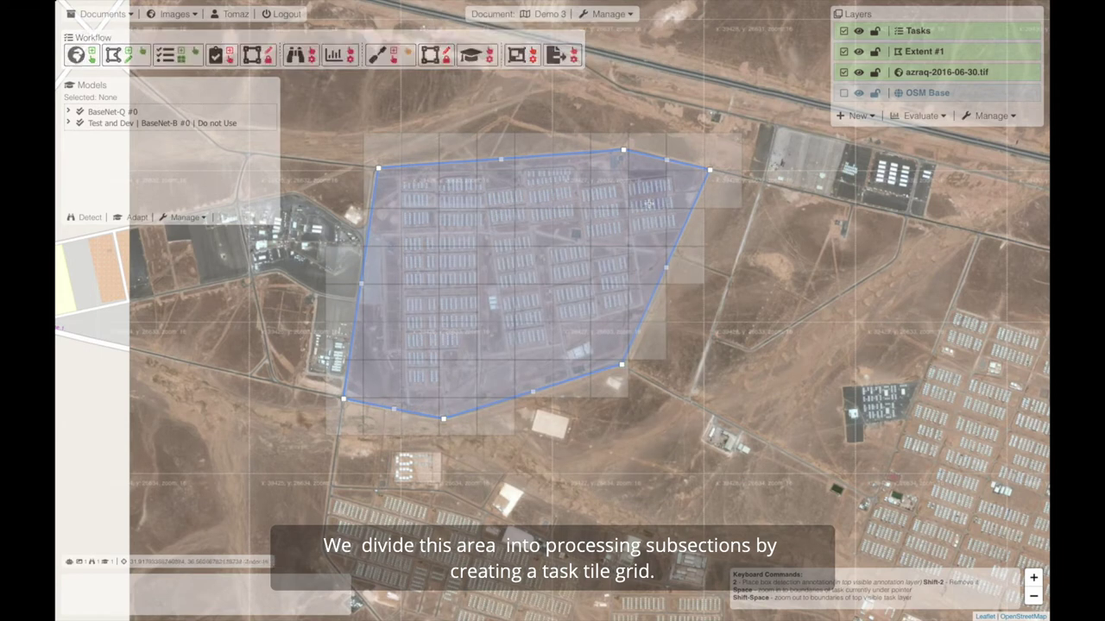
Create an evaluation layer titled Evaluation Annotations
click(860, 116)
click(874, 228)
double_click(488, 262)
text(Evaluation Annotations)
click(600, 389)
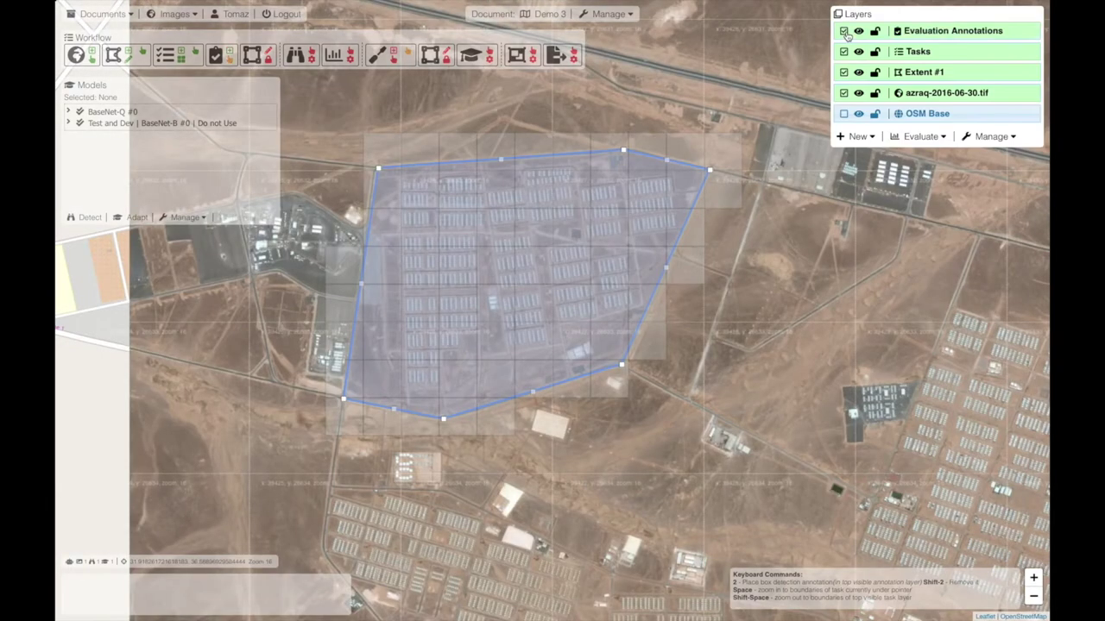
key(space)
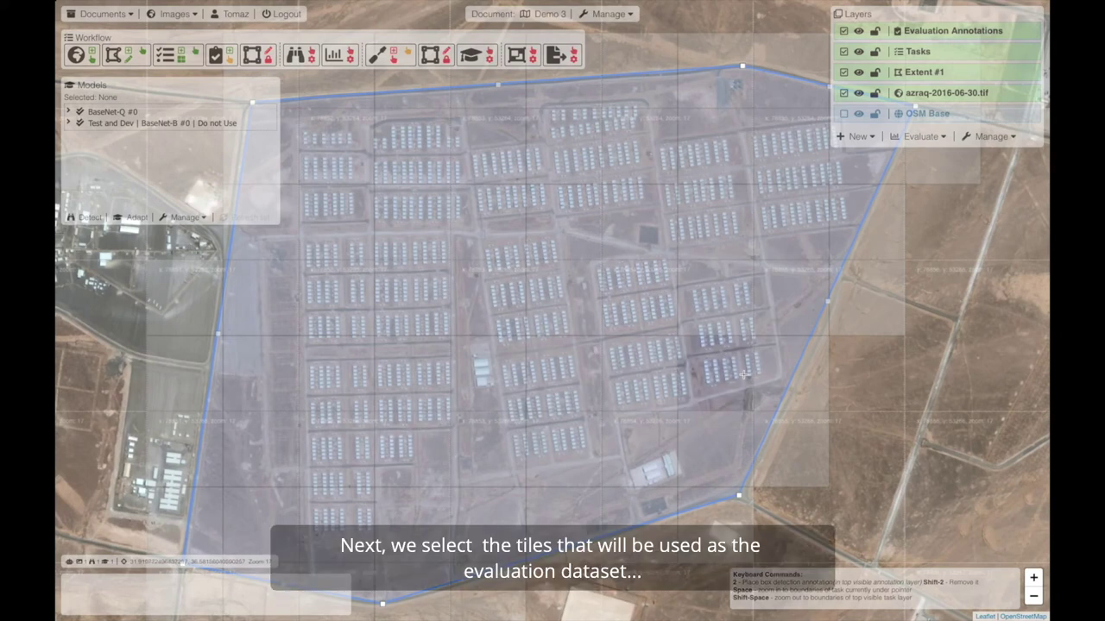
right_click(716, 359)
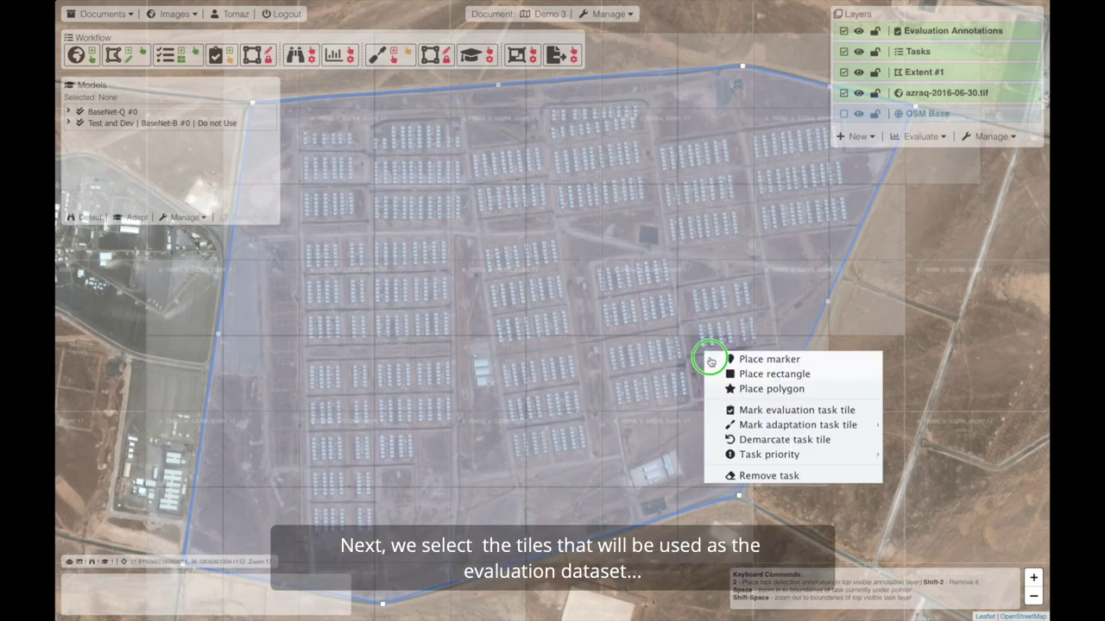
click(756, 411)
right_click(725, 352)
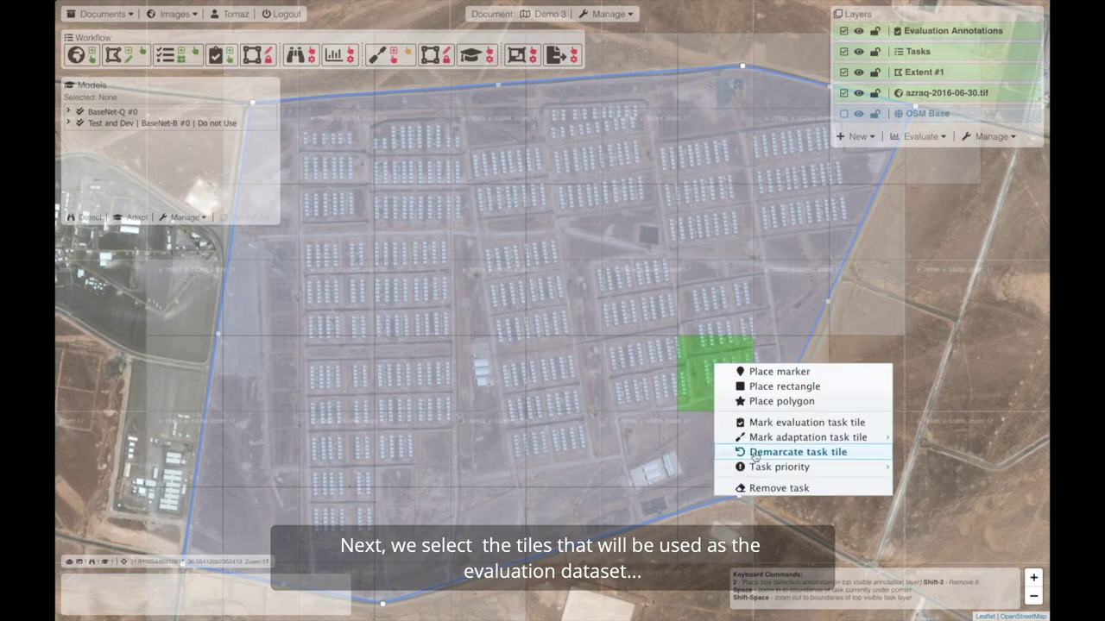
click(777, 453)
Mark the tile covering the open ground south of the white warehouses as an evaluation task tile
right_click(505, 446)
click(518, 489)
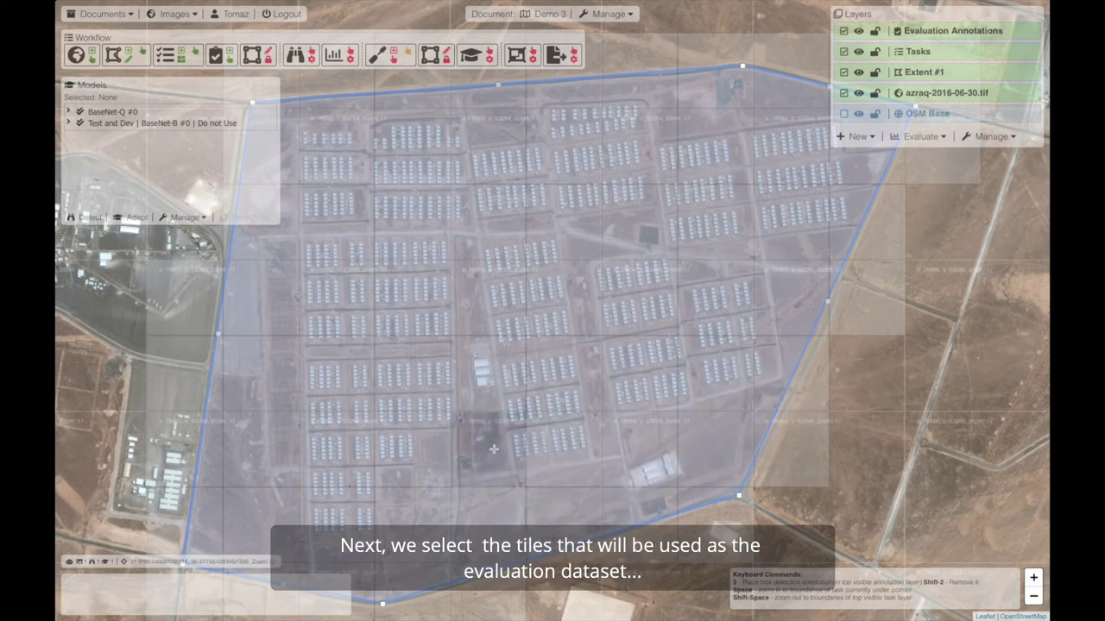
key(space)
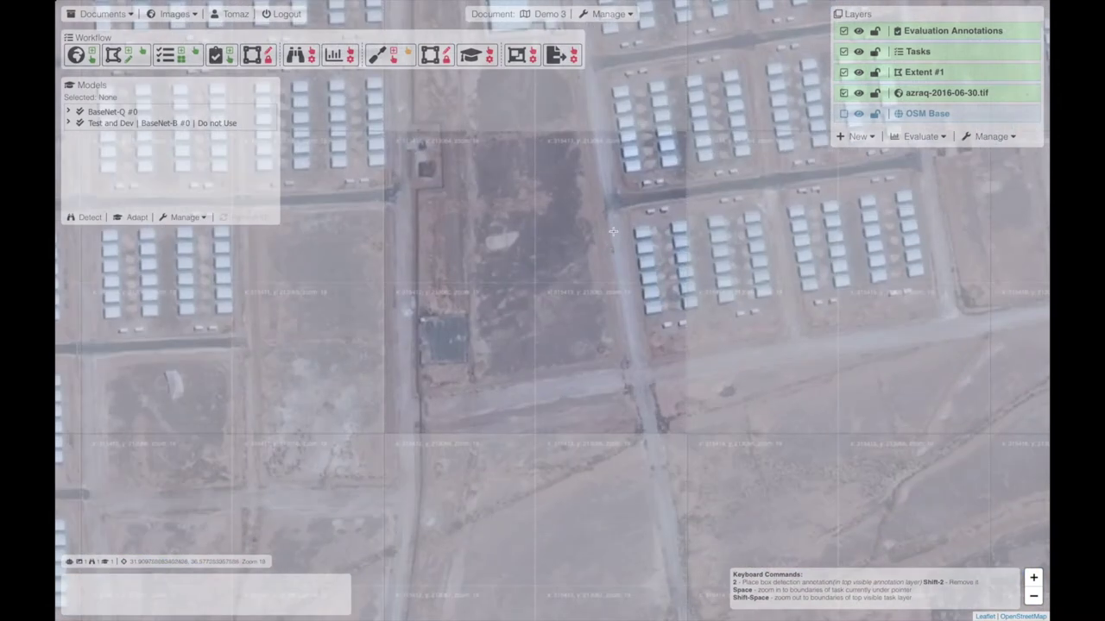
drag(579, 212, 522, 251)
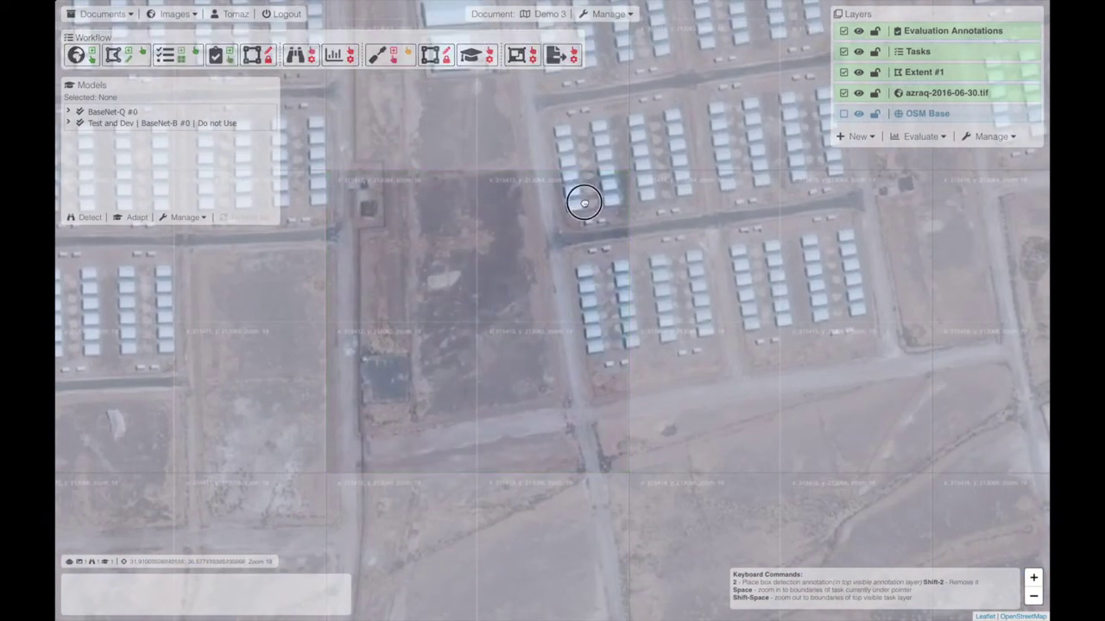
scroll(586, 199, up, 1)
Annotate the shelters north of the road in the evaluation tile with boxes, three in each of the two columns
key(2)
key(2)
drag(530, 221, 567, 192)
drag(536, 250, 572, 217)
drag(603, 177, 638, 154)
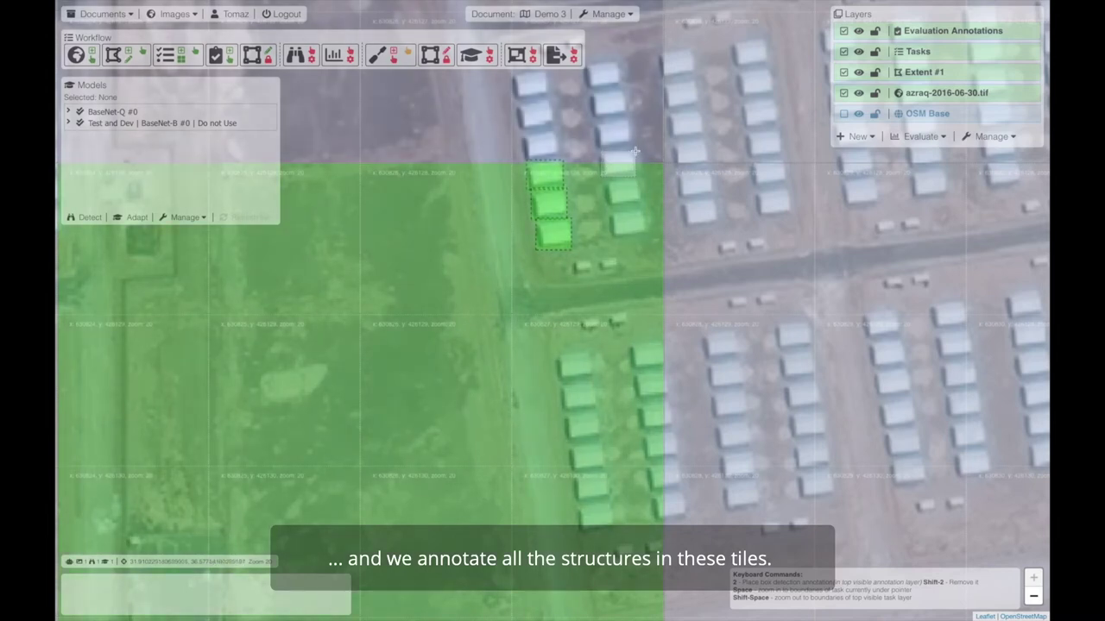
drag(604, 209, 641, 178)
drag(609, 240, 644, 211)
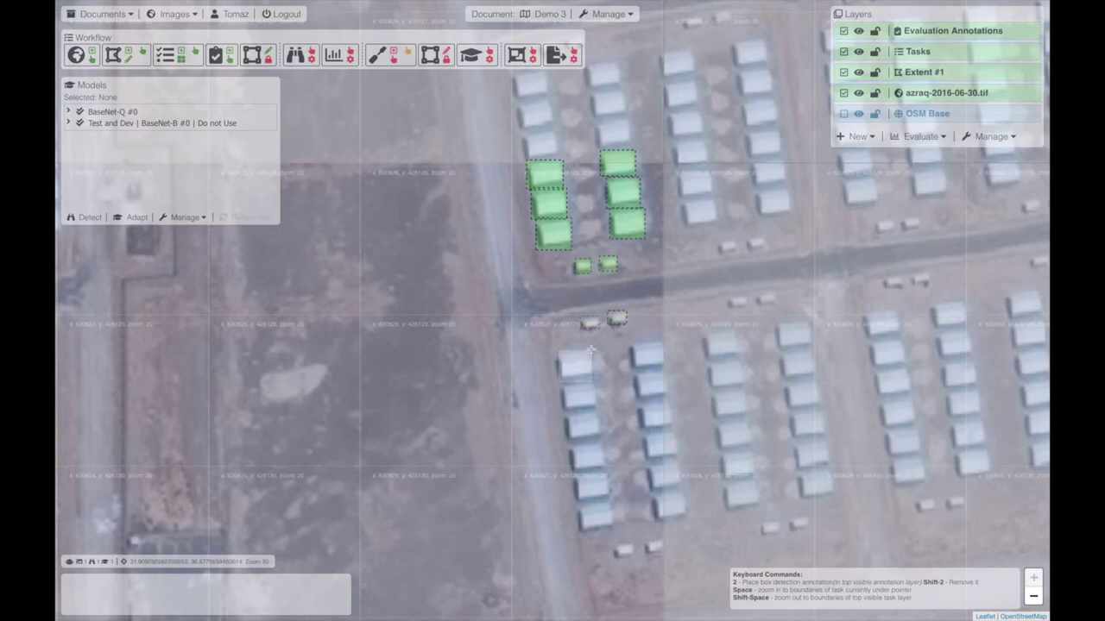
Annotate the two columns of shelters south of the road in the evaluation tile with boxes
drag(562, 411, 596, 382)
drag(566, 441, 601, 413)
drag(570, 471, 605, 443)
drag(575, 503, 611, 475)
drag(577, 532, 614, 505)
drag(663, 368, 629, 340)
drag(667, 398, 634, 371)
mouse_move(673, 429)
mouse_down()
mouse_move(638, 403)
mouse_move(677, 459)
mouse_move(686, 521)
mouse_up()
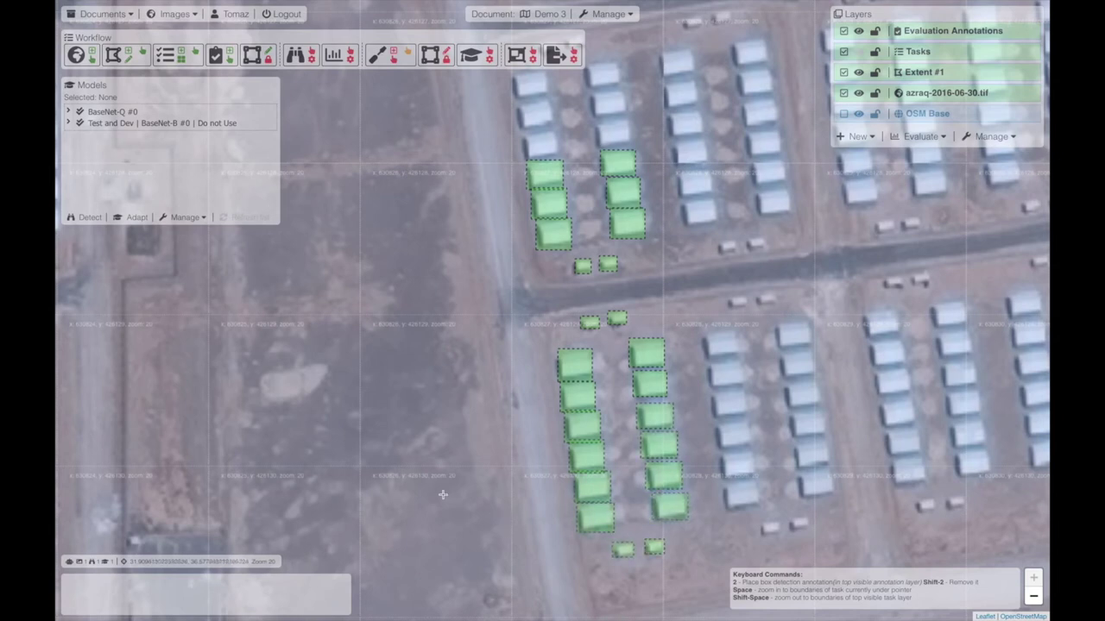
Annotate the small structure at the corner of the dark square plot and lock the Evaluation Annotations layer
key(space)
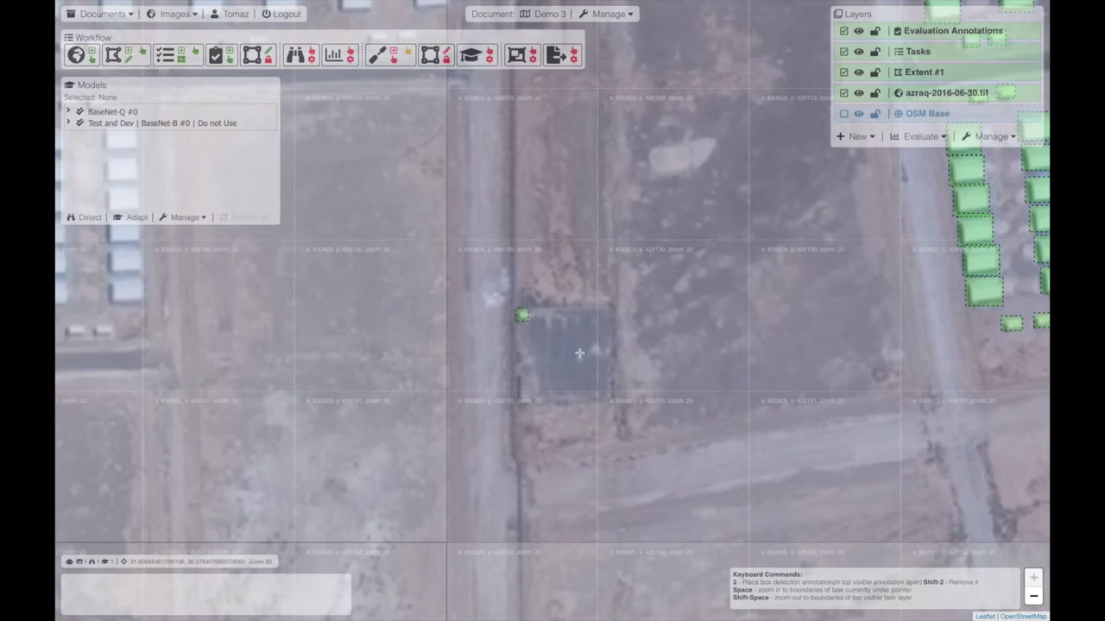
drag(579, 353, 302, 552)
scroll(483, 361, down, 2)
click(484, 360)
click(874, 30)
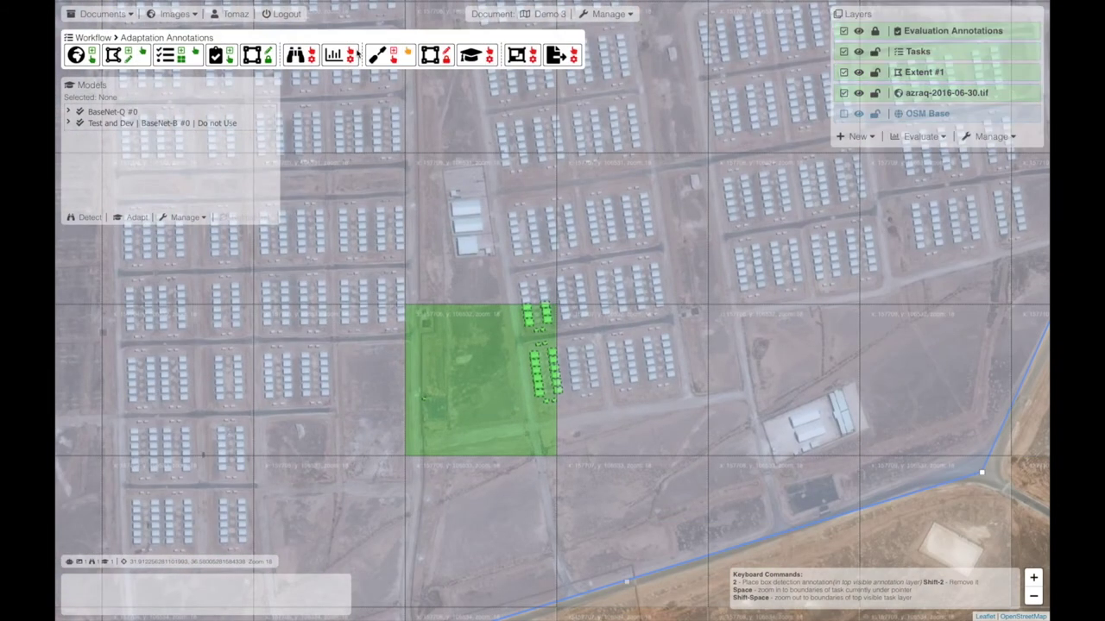
Run structure detection over the task tiles with the BaseNet-Q #0 model
key(shift+space)
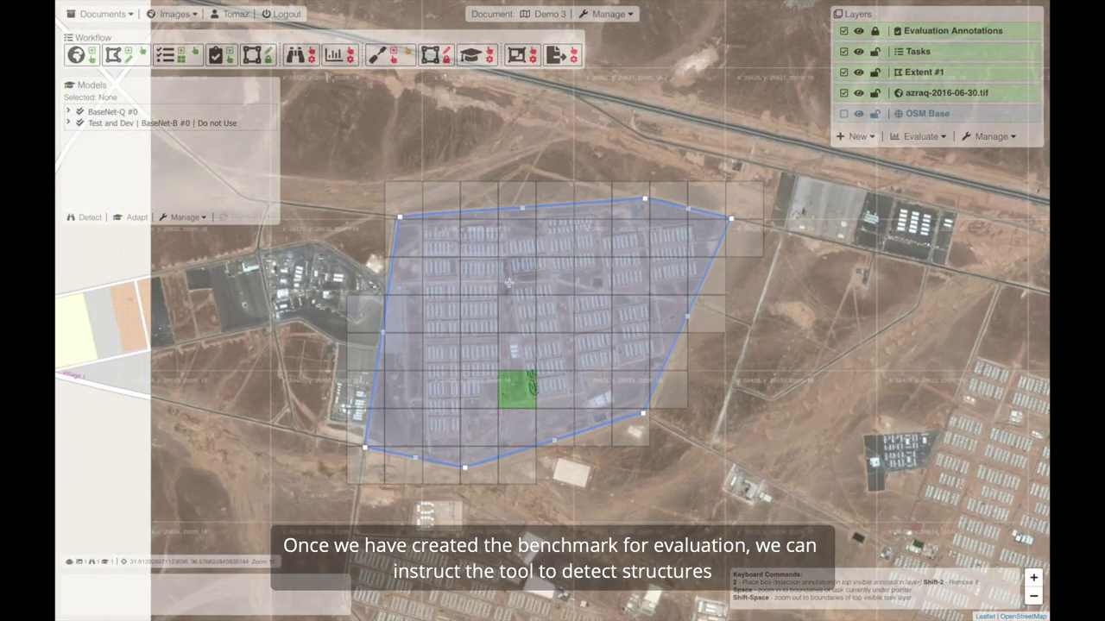
click(121, 115)
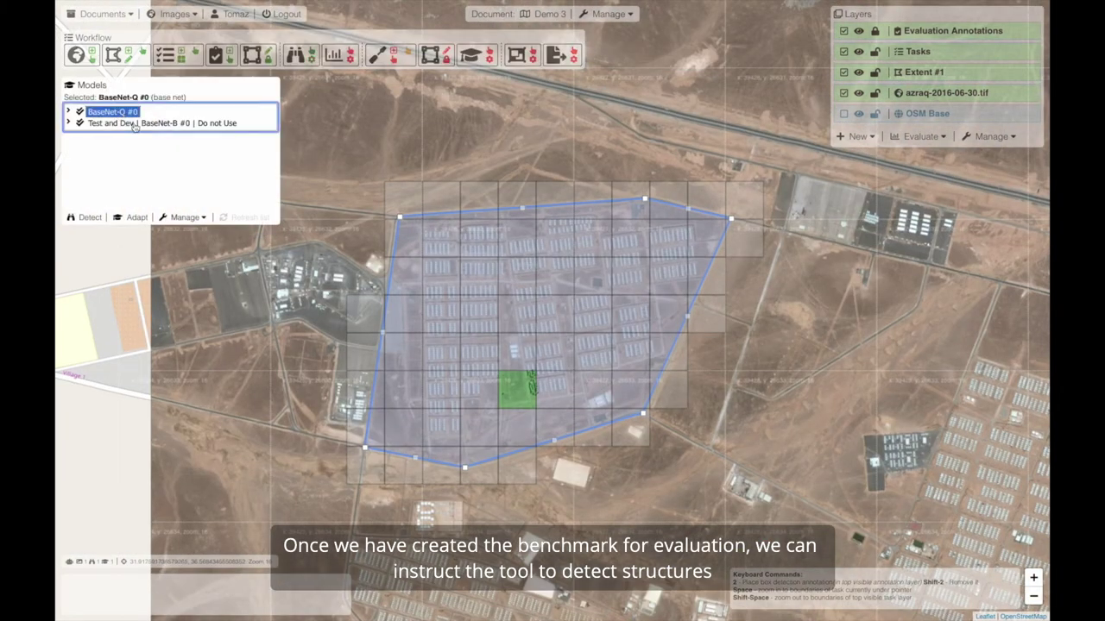
click(89, 218)
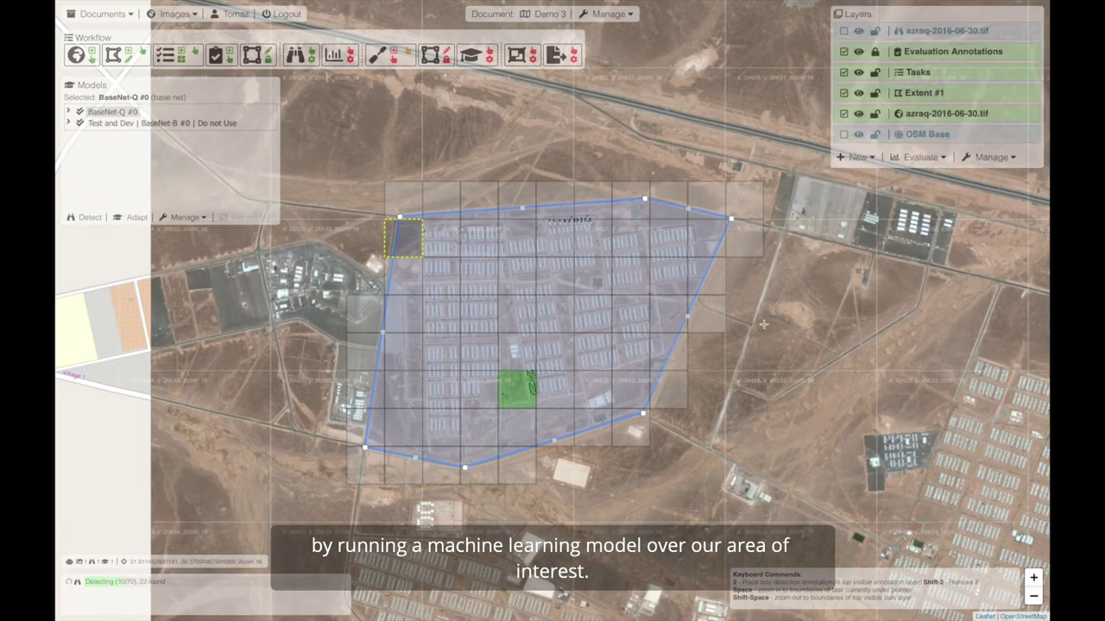
scroll(449, 238, up, 1)
scroll(720, 326, up, 1)
scroll(887, 266, down, 4)
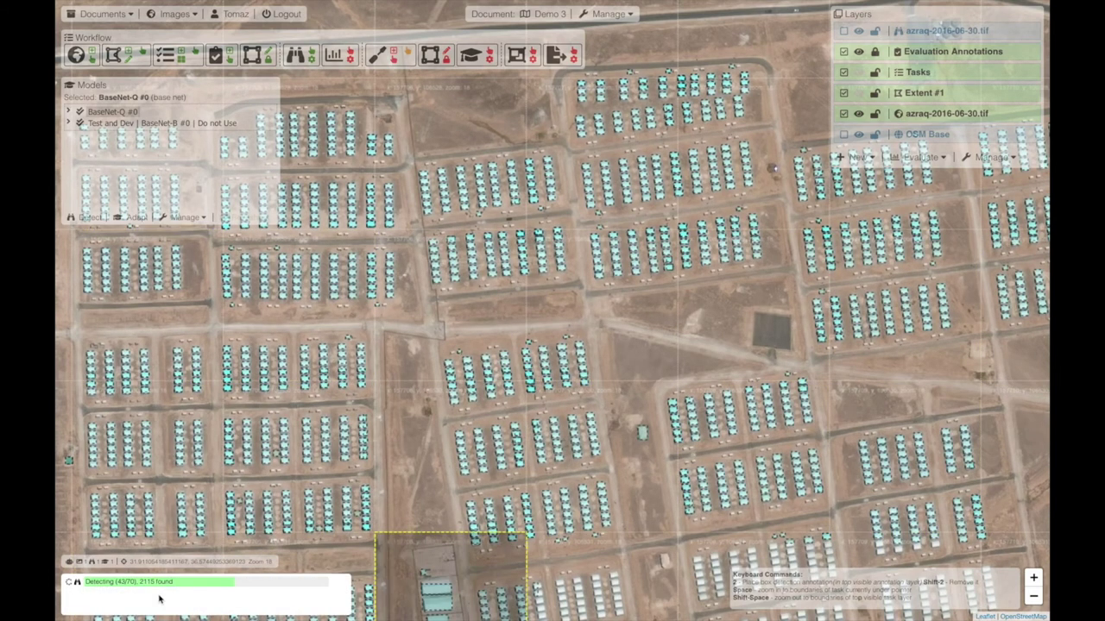
key(shift+space)
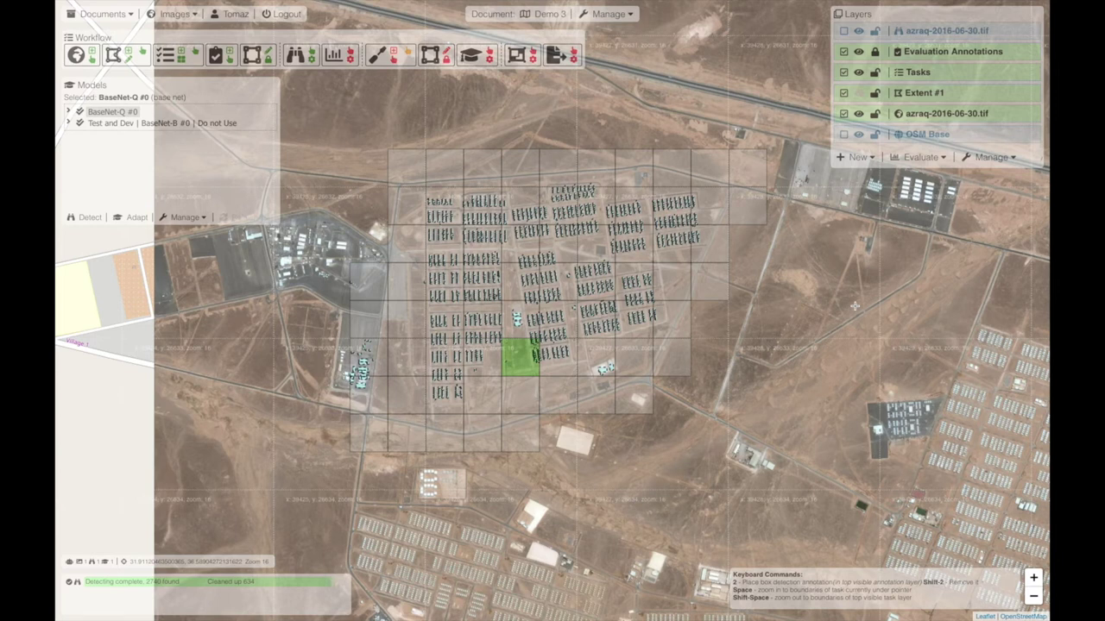
Inspect the model's detections up close and review the evaluation statistics against the Evaluation Annotations layer
key(space)
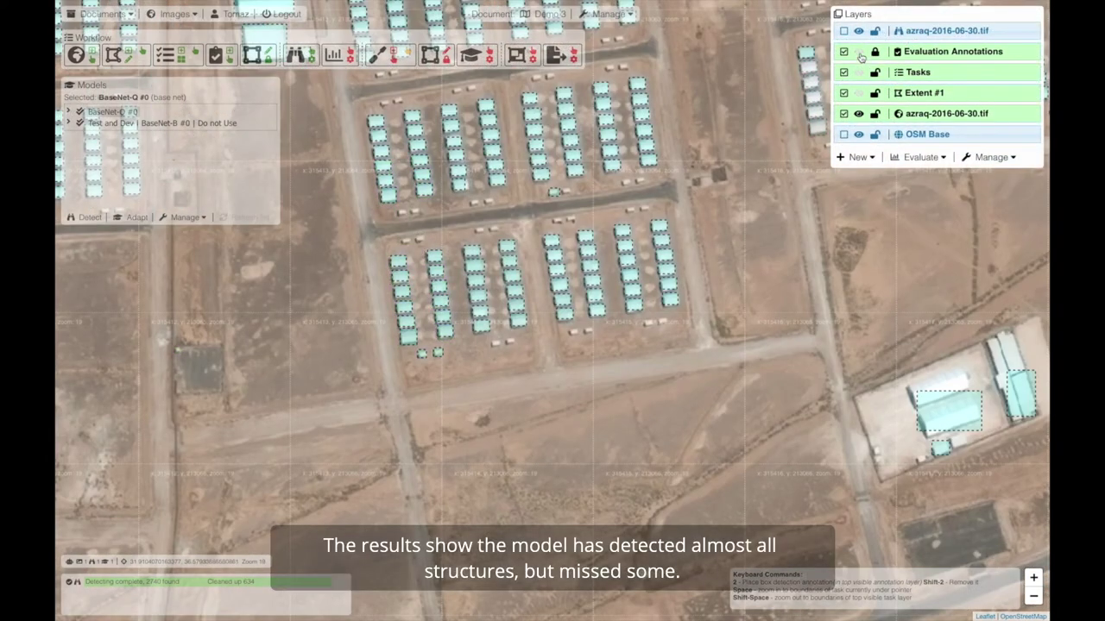
key(shift+space)
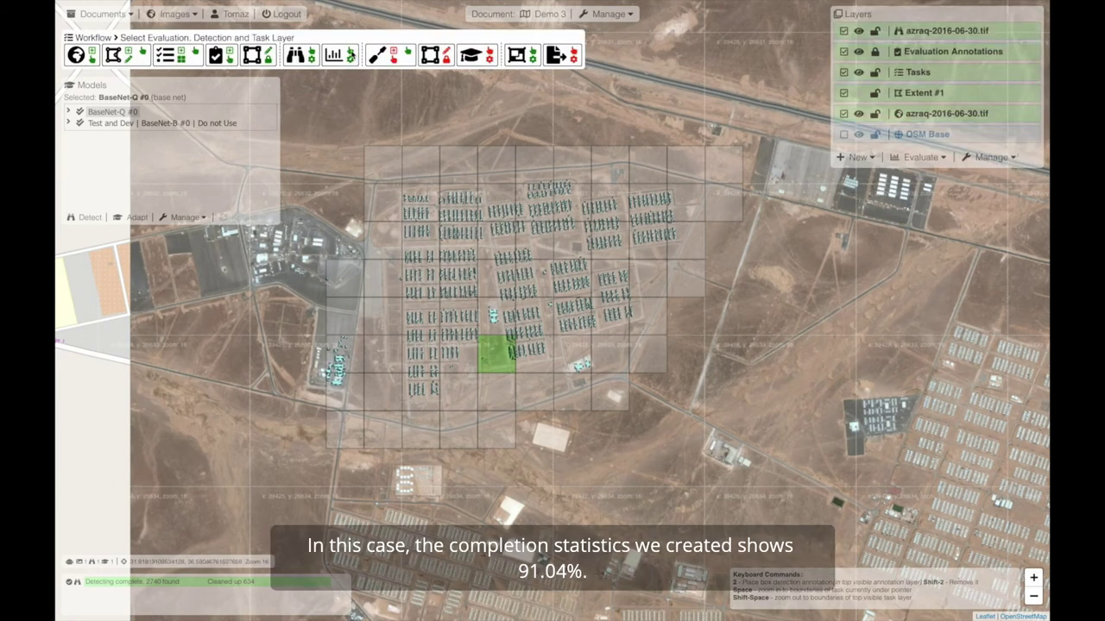
click(936, 162)
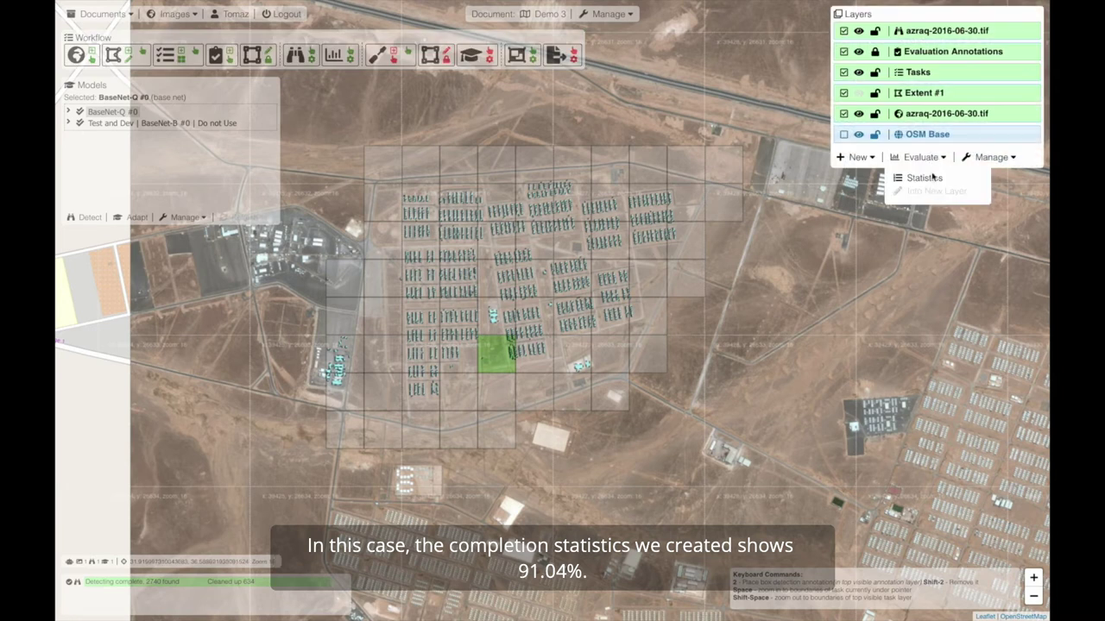
click(928, 178)
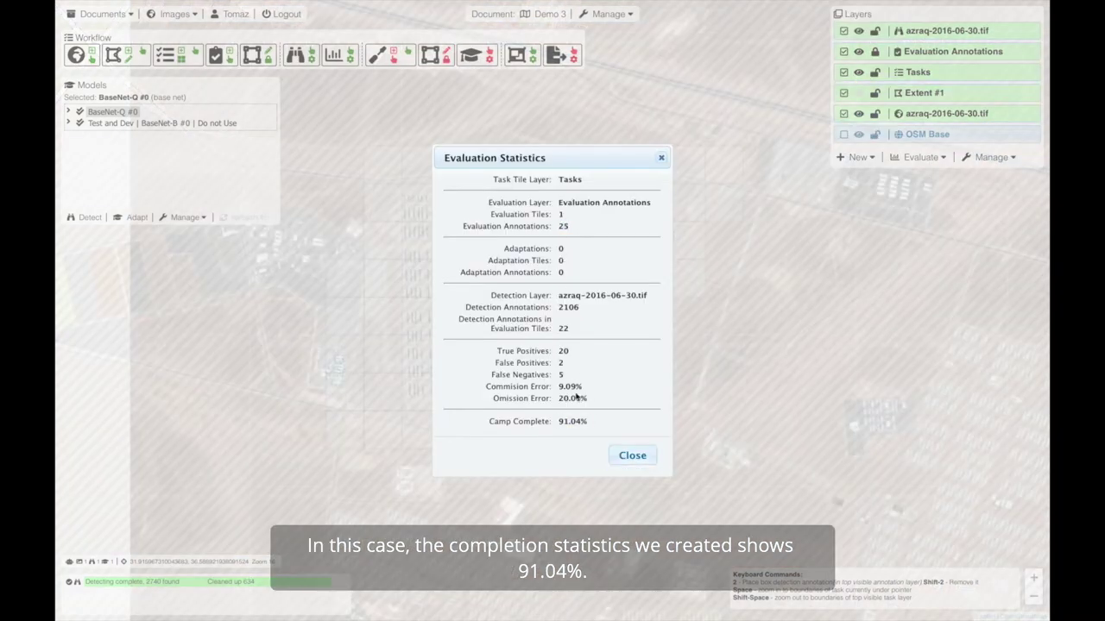
click(608, 452)
Compare the model's detections with the benchmark annotations in the evaluation tile, with the Tasks grid hidden
scroll(507, 349, up, 4)
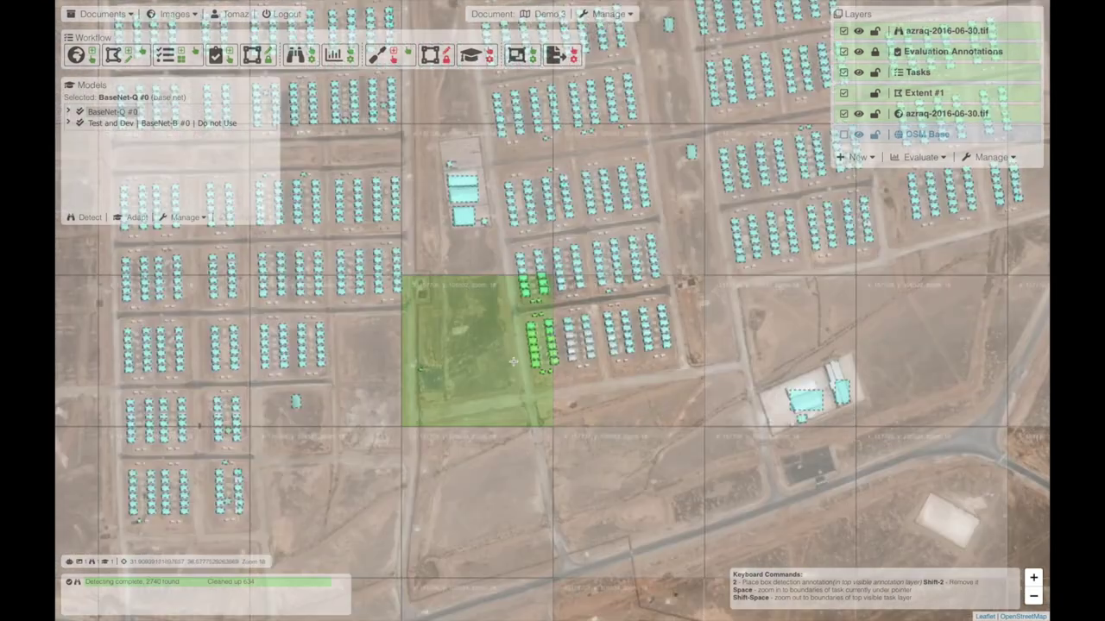
scroll(513, 361, up, 1)
click(858, 72)
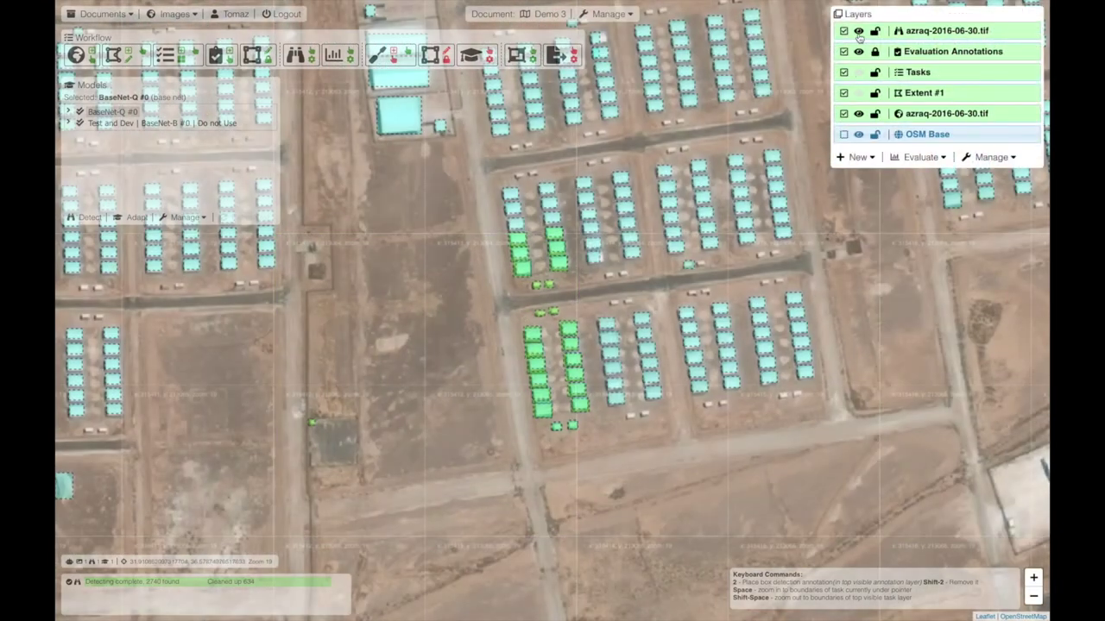
click(859, 53)
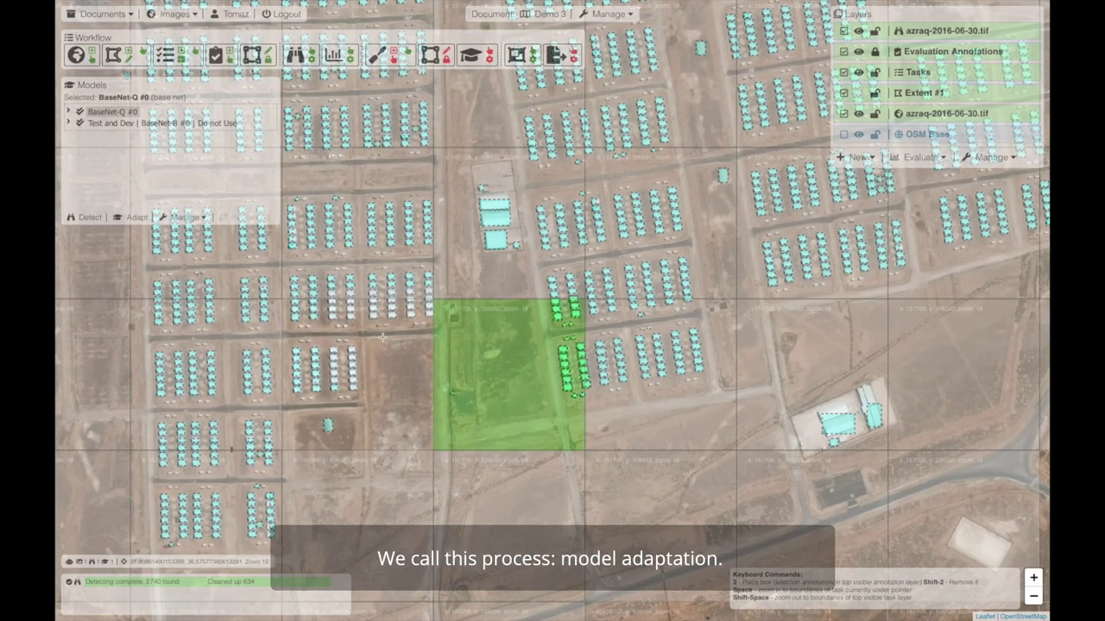
Create an adaptation layer titled "Adaptation annotations"
drag(382, 333, 495, 322)
scroll(494, 322, up, 1)
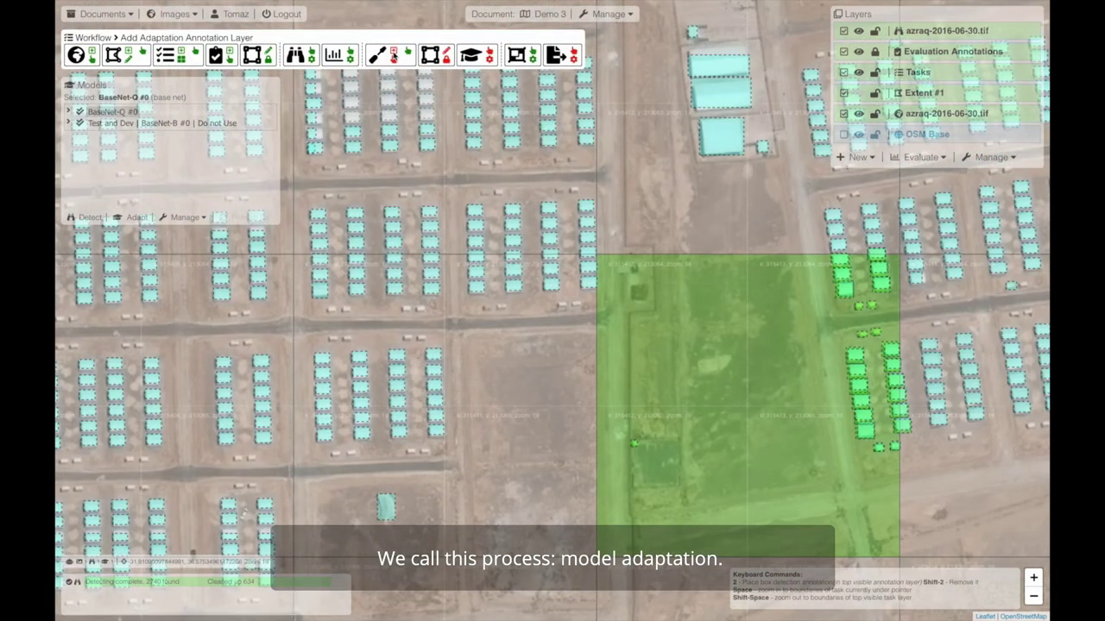
click(857, 157)
click(874, 296)
click(506, 259)
text(Adas)
key(BackSpace)
key(Down)
key(Return)
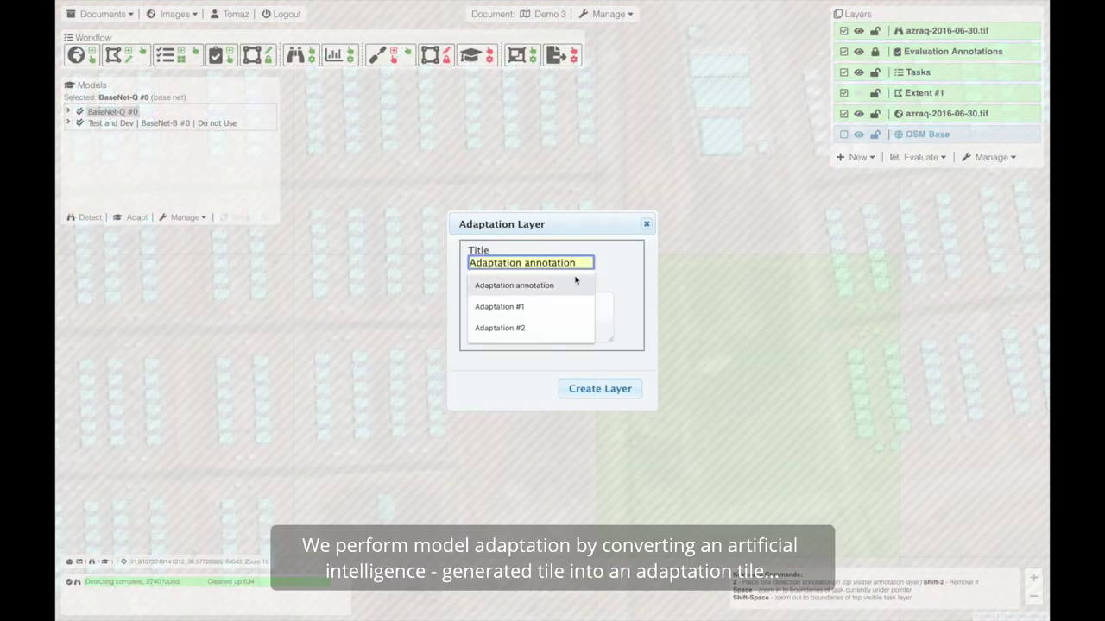
text(s)
click(585, 389)
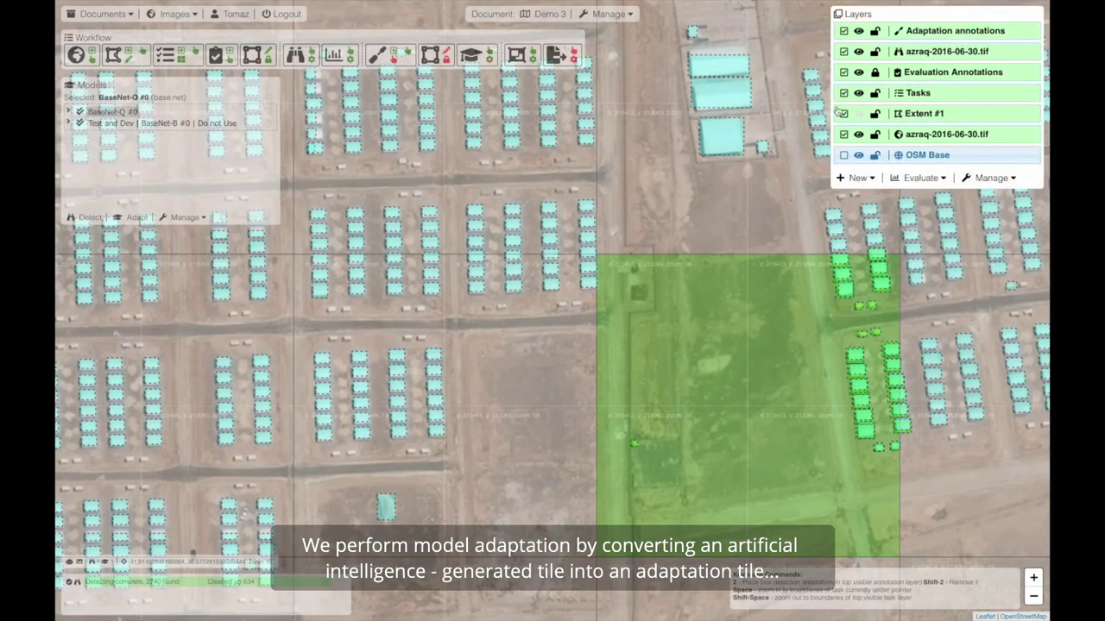
Convert the task tile directly west of the evaluation tile, including its detections, into an adaptation tile
right_click(447, 315)
mouse_move(587, 387)
click(671, 388)
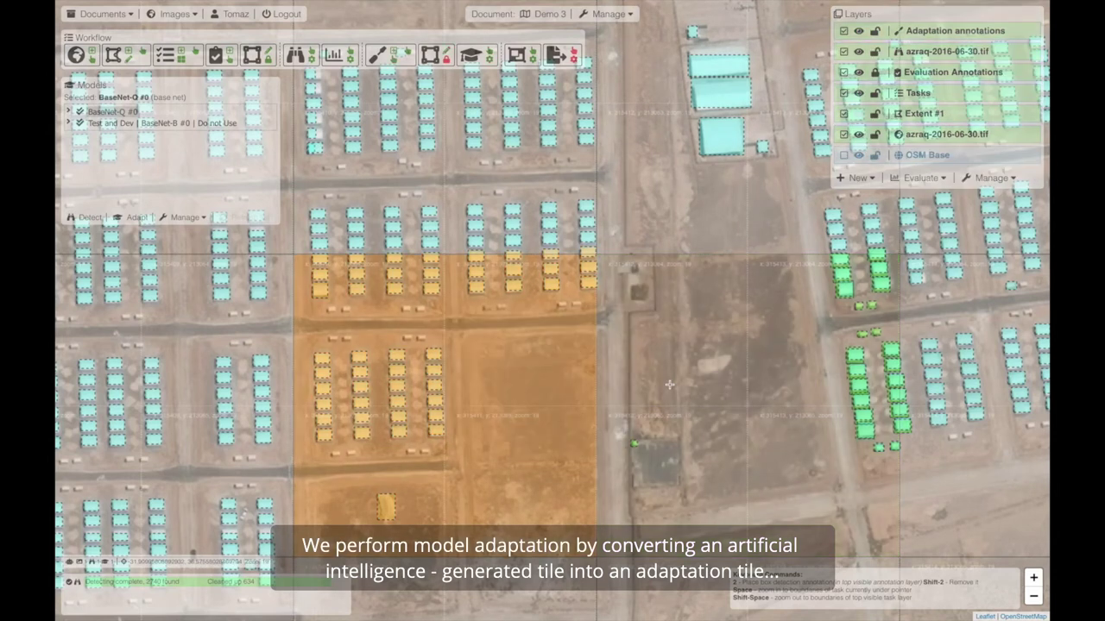
Hide the Tasks and detection layers and annotate the missed small structures beside the shelter rows in the adaptation tile, then show the Tasks grid again
click(860, 92)
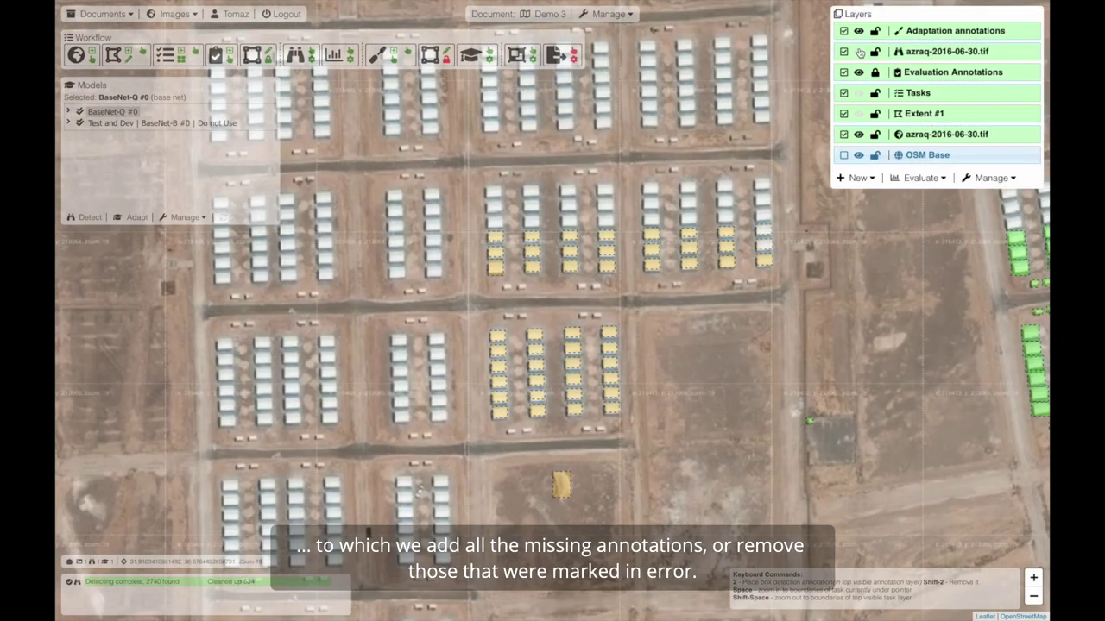
click(860, 52)
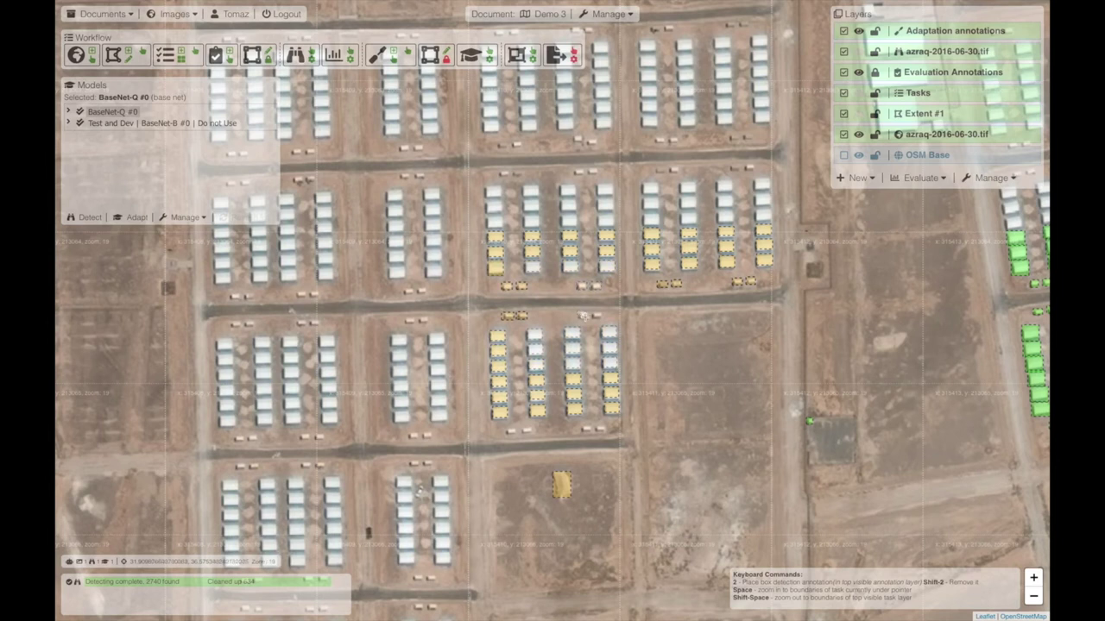
click(858, 93)
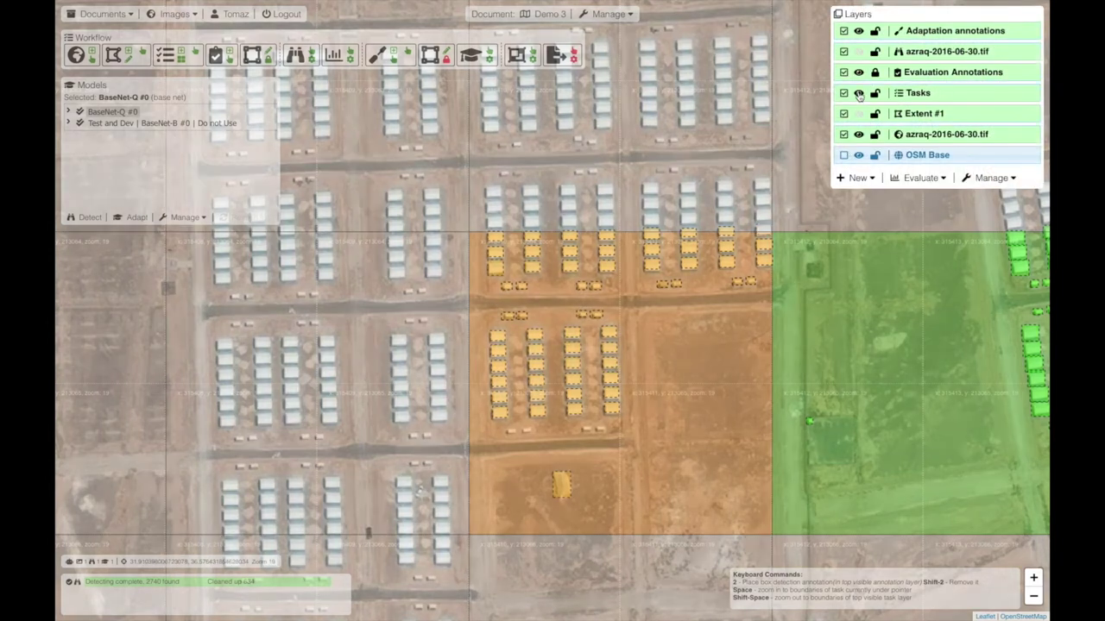
key(2)
key(2)
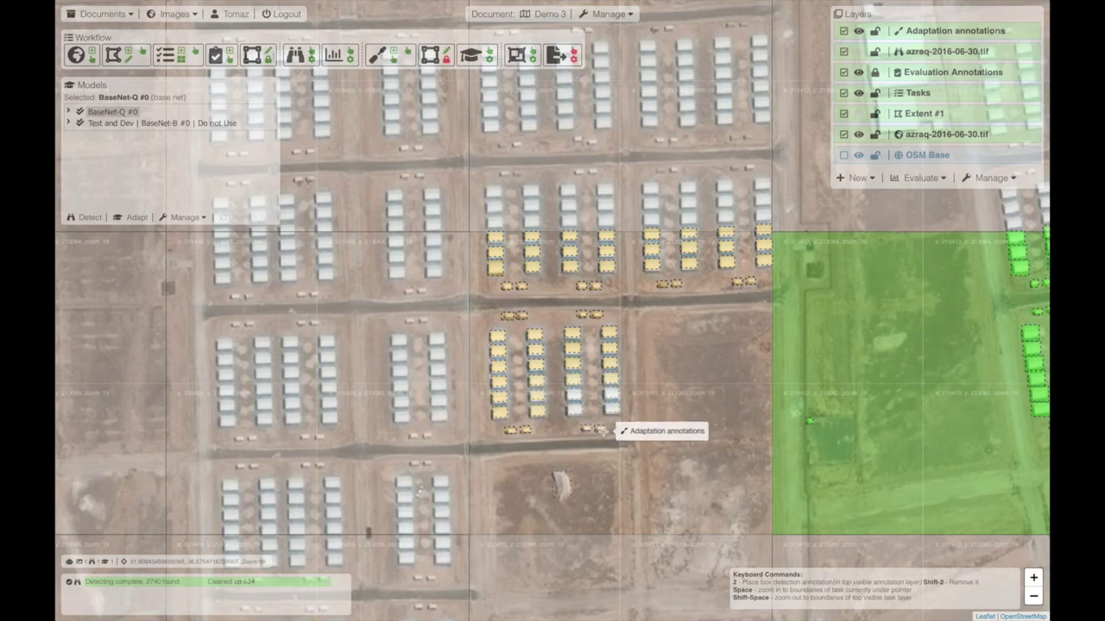
click(846, 470)
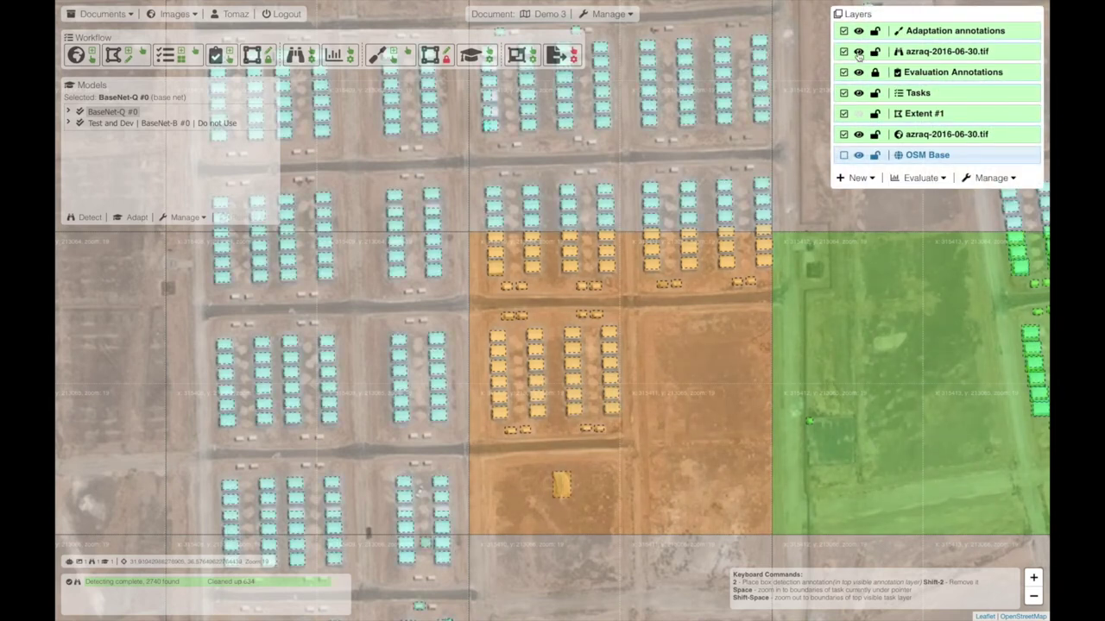
Hide and deselect the detection layer, lock the adaptation annotations, and train an adaptation of the BaseNet-Q #0 model
click(859, 51)
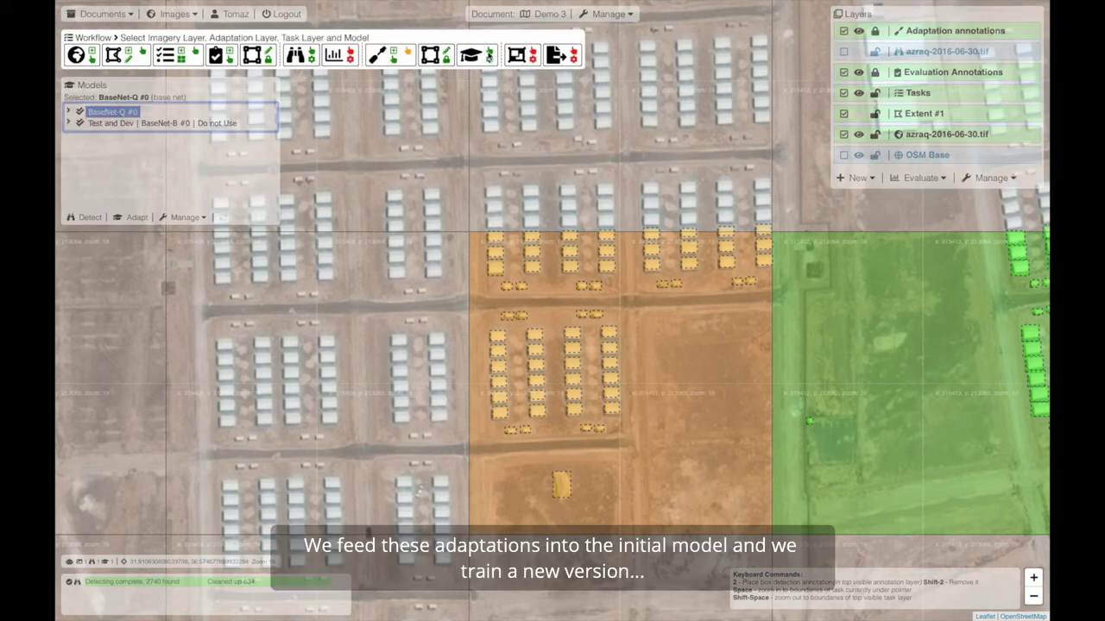
click(132, 218)
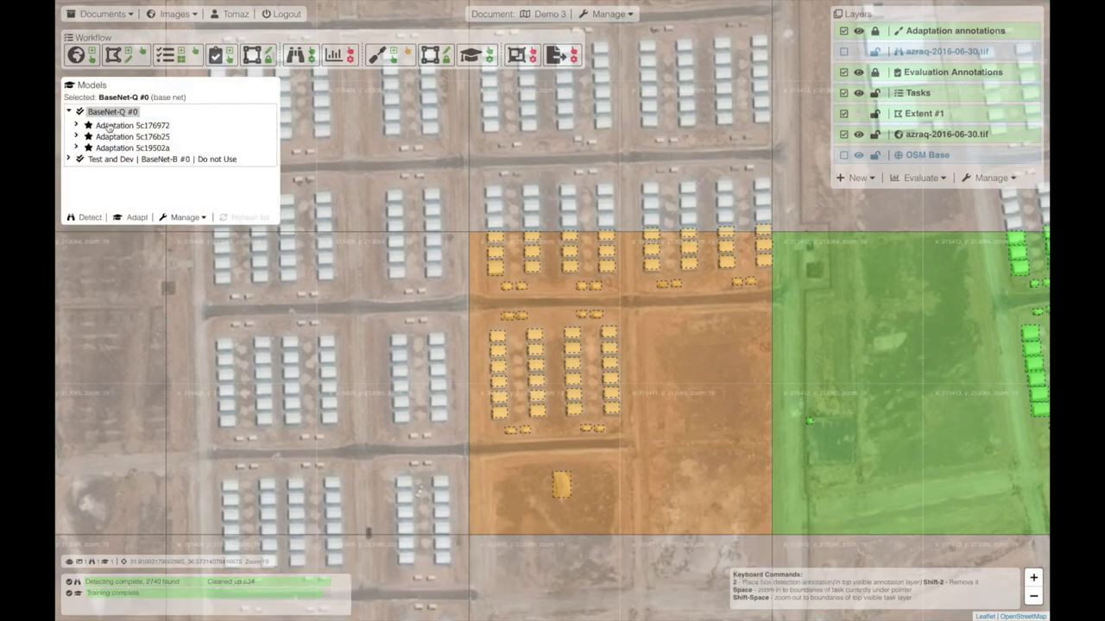
Rename the newly trained model Adaptation 5c19502a as "Adaptation Q 2018-12-16"
click(145, 148)
click(185, 217)
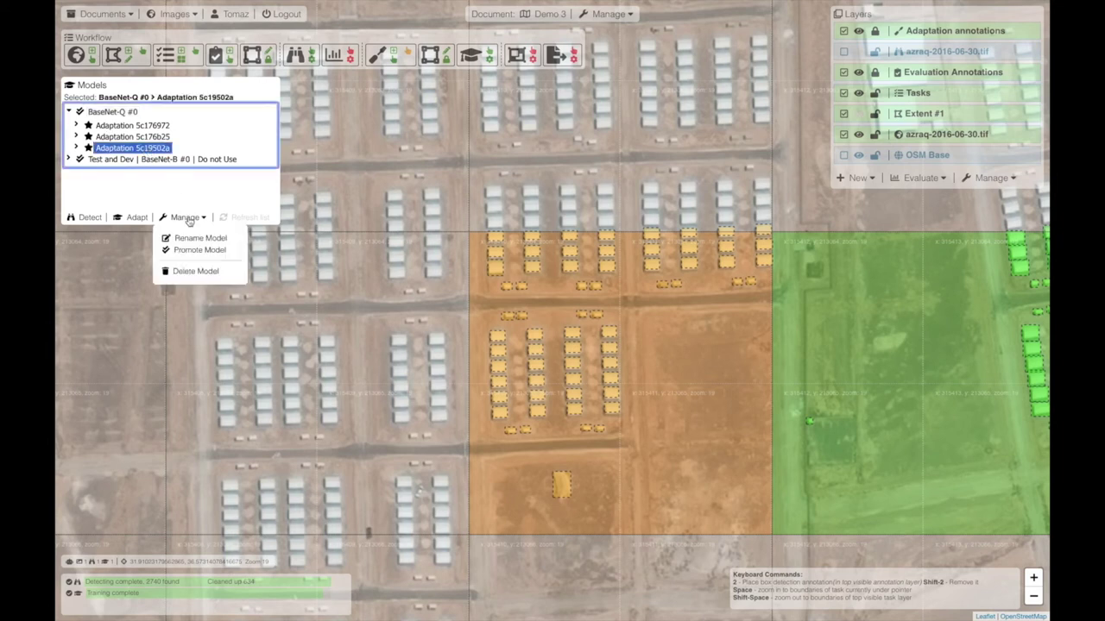
click(192, 238)
drag(569, 292, 483, 323)
text(Adaptation Q 2018-12-16)
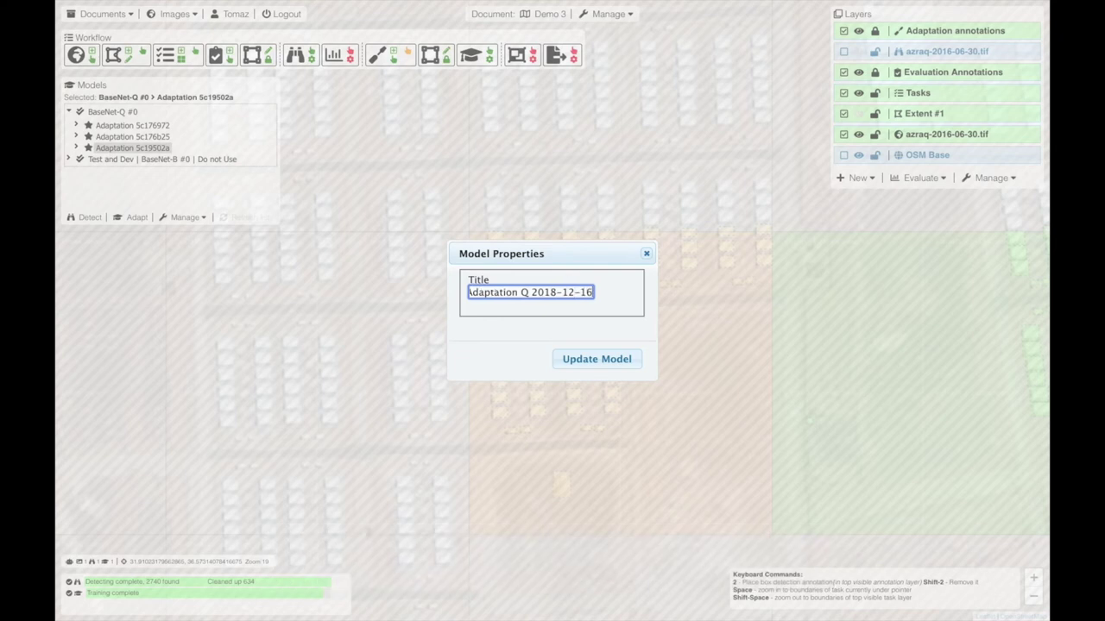
click(582, 357)
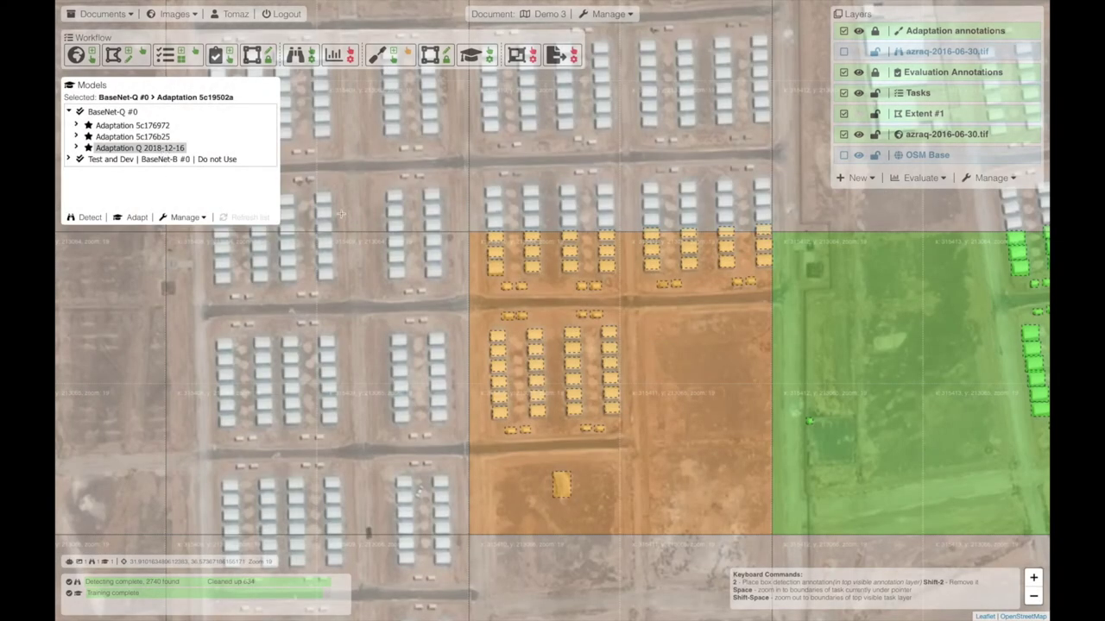
Run structure detection over the task tiles with the Adaptation Q 2018-12-16 model
key(shift+space)
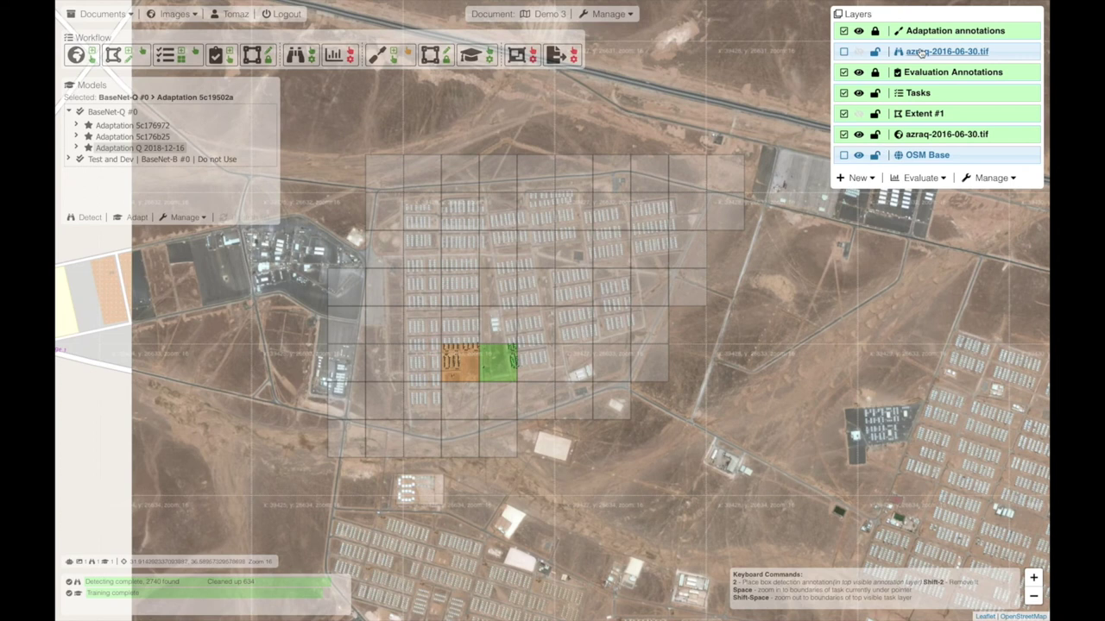
click(142, 149)
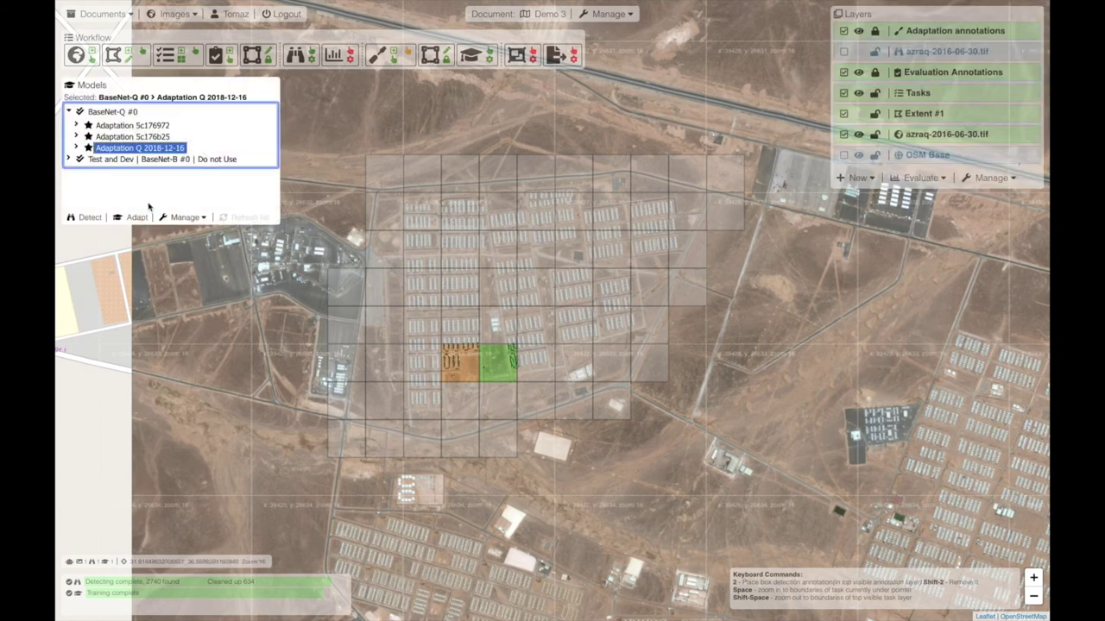
click(91, 217)
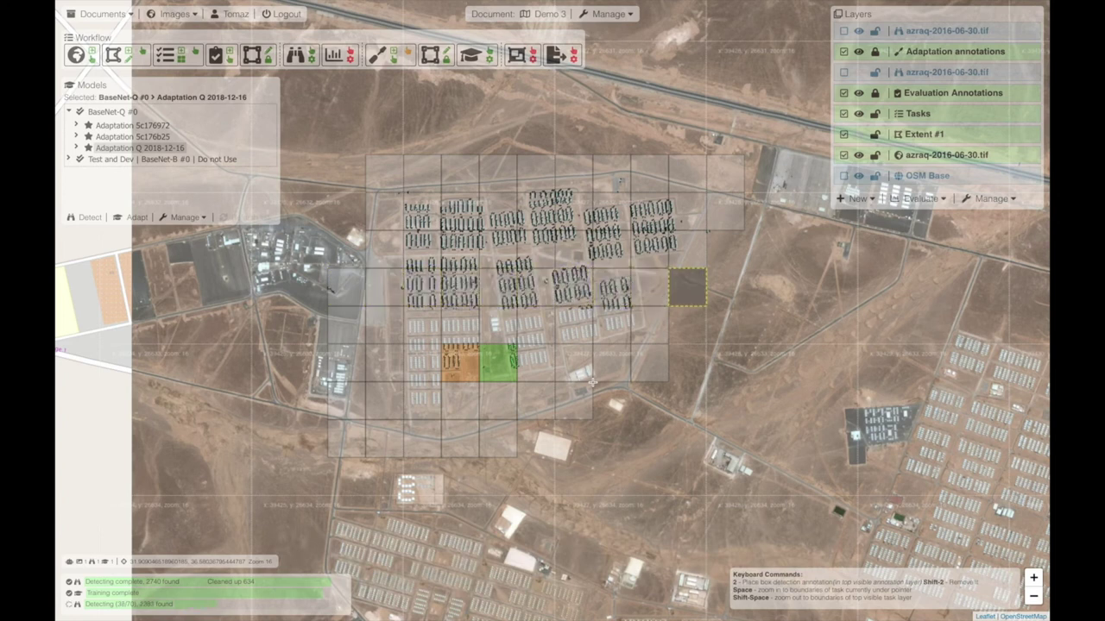
Examine the adapted model's detections around the shelter blocks and camp buildings
scroll(605, 331, up, 1)
scroll(611, 332, up, 1)
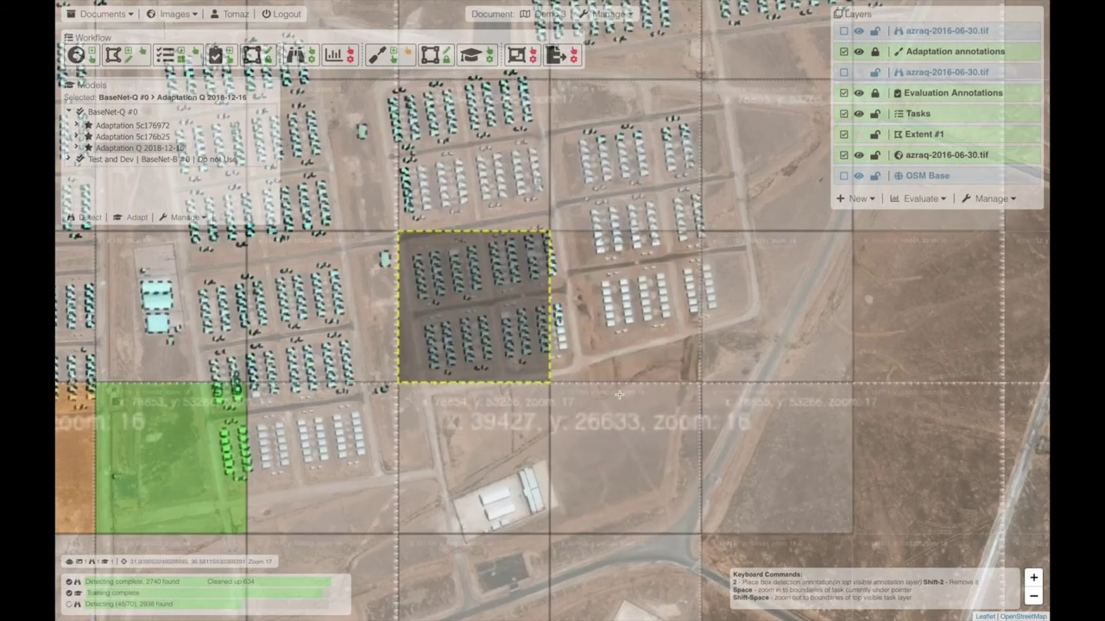
scroll(485, 415, down, 1)
drag(263, 499, 480, 354)
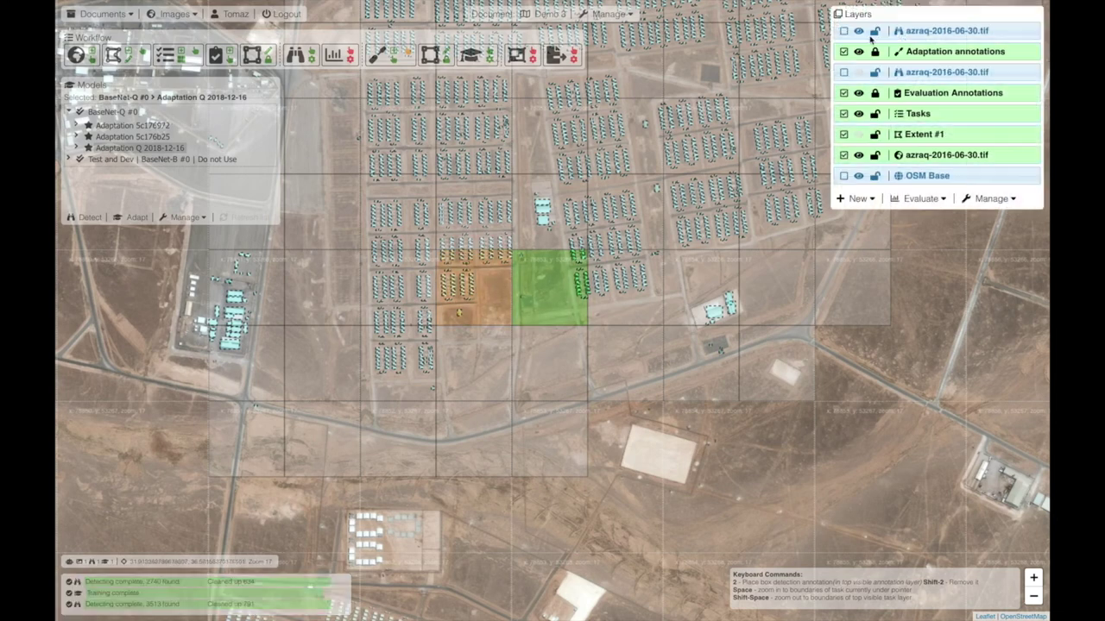
scroll(470, 113, up, 1)
drag(472, 112, 472, 222)
scroll(473, 223, up, 1)
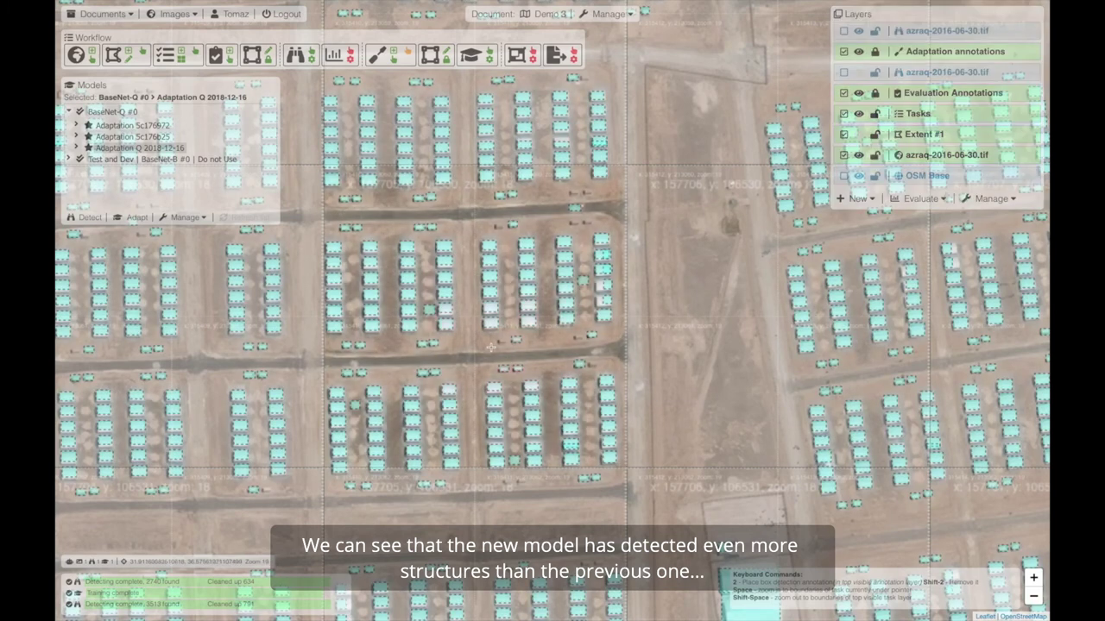
Review the evaluation statistics for the adapted model's detection layer over the whole camp
key(shift+space)
drag(588, 465, 565, 370)
scroll(570, 155, down, 2)
drag(570, 155, 498, 263)
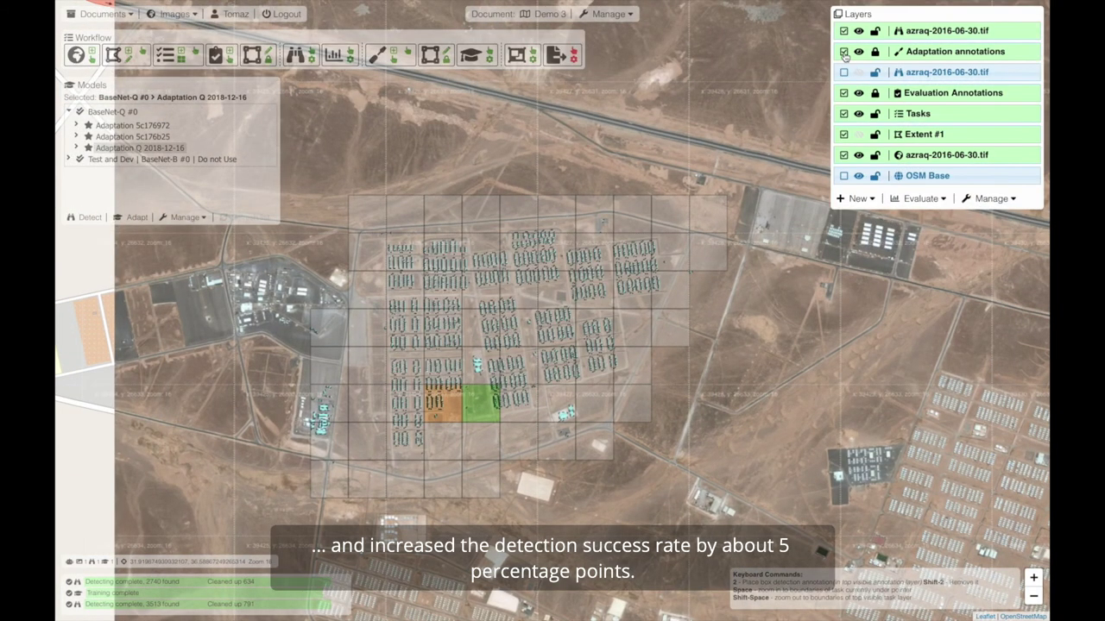
click(349, 64)
click(631, 455)
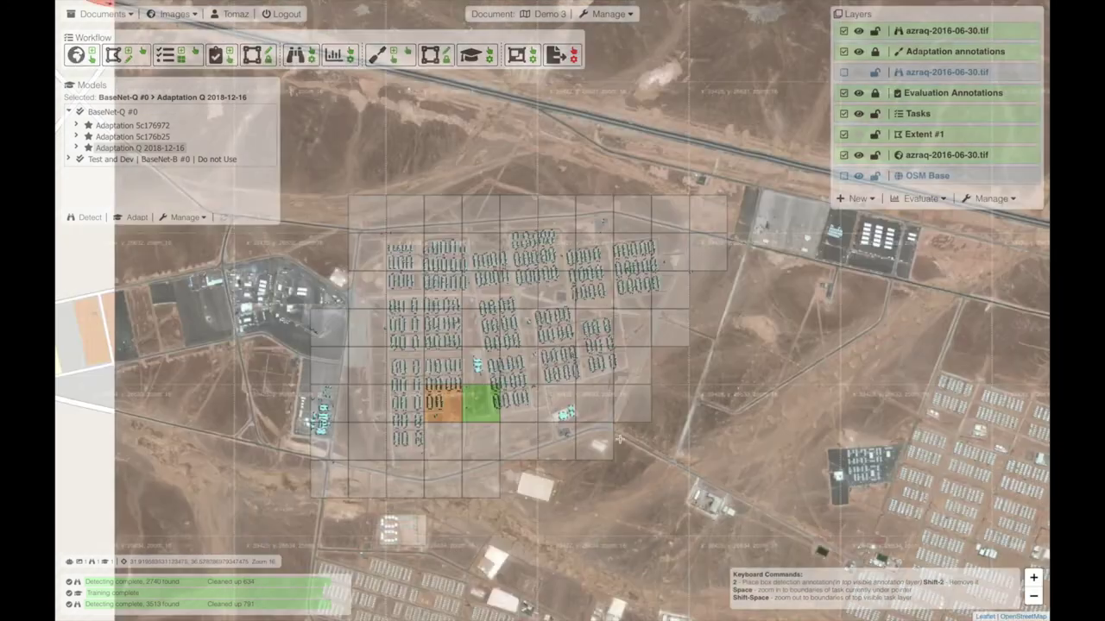
Merge the latest detections with the evaluation and adaptation annotations, and hide the detection, annotation and Tasks layers
click(535, 69)
click(844, 52)
click(843, 51)
click(859, 52)
click(859, 74)
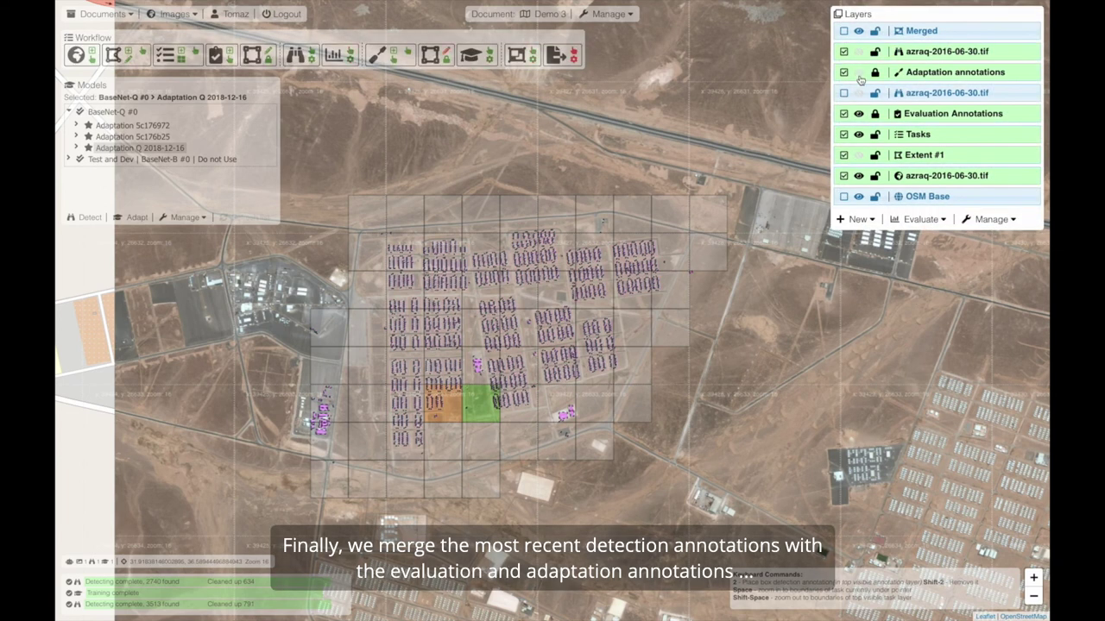
click(859, 135)
Check the merged annotations up close and export the Merged layer as a shapefile
scroll(502, 372, up, 3)
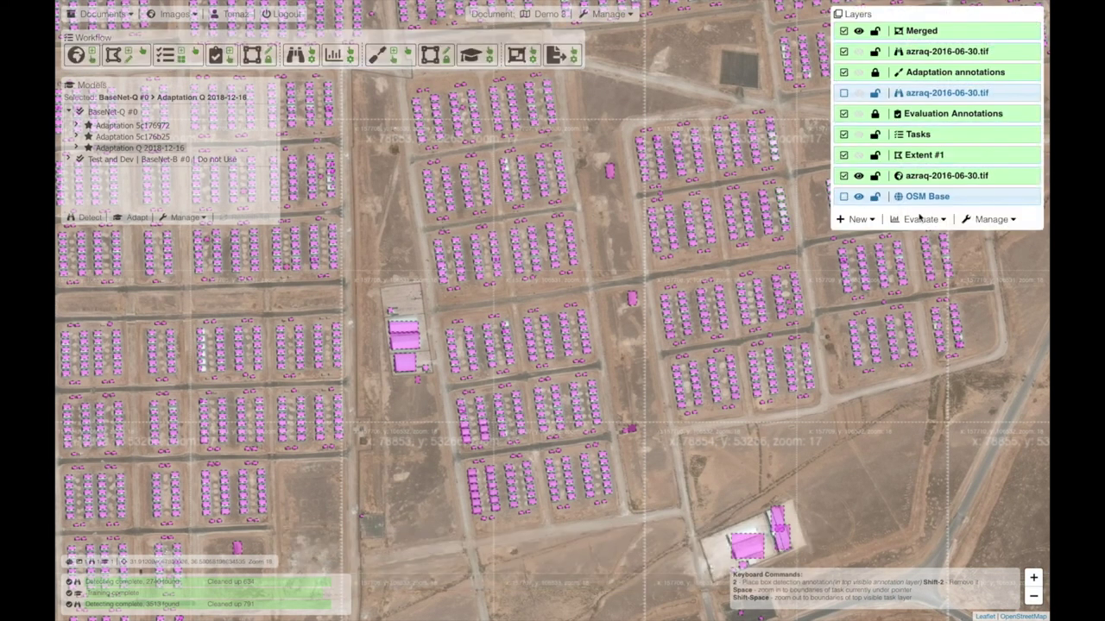
click(574, 59)
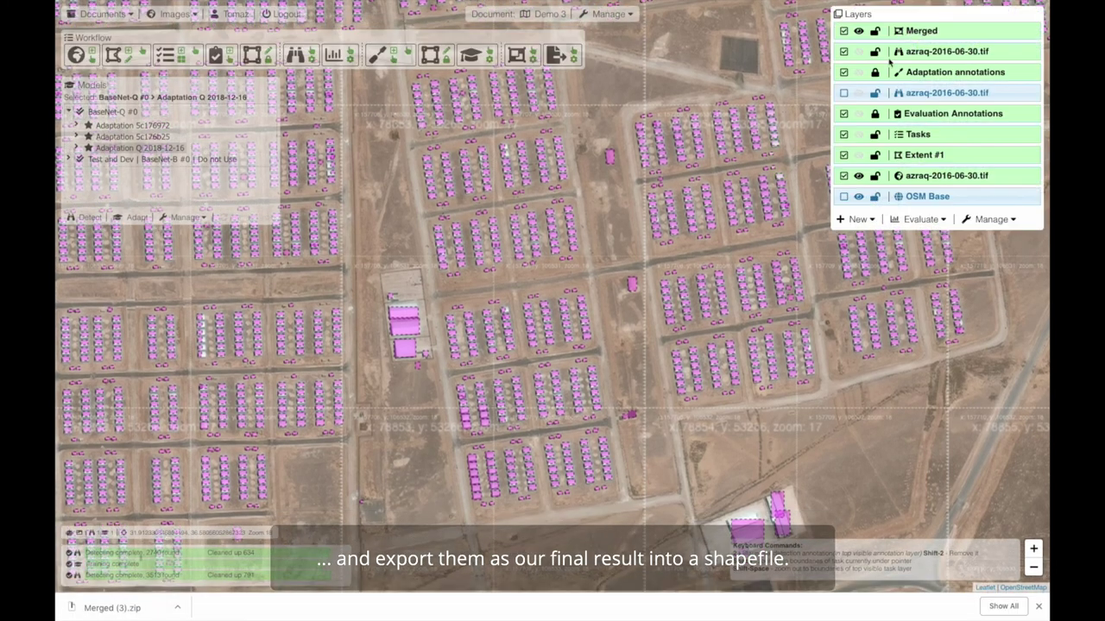